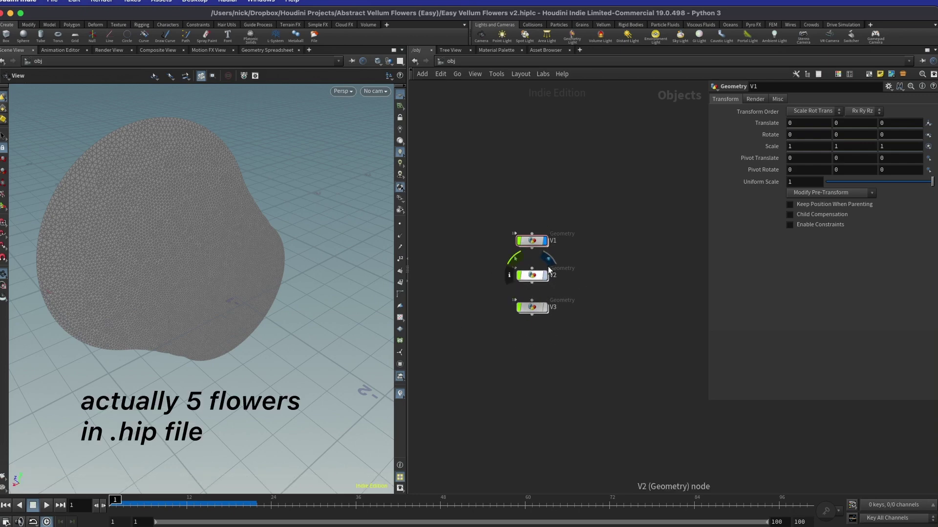
Open the V1 flower network and display the circle1 base shape to examine its parameters.
middle_click_drag(495, 262, 527, 275)
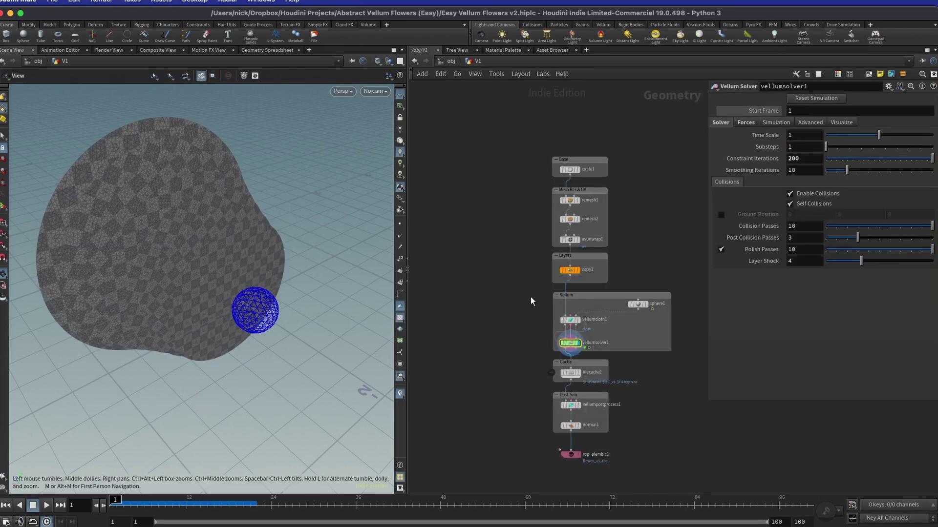
mouse_move(305, 298)
left_mouse_down()
mouse_move(273, 274)
mouse_move(298, 313)
left_mouse_up()
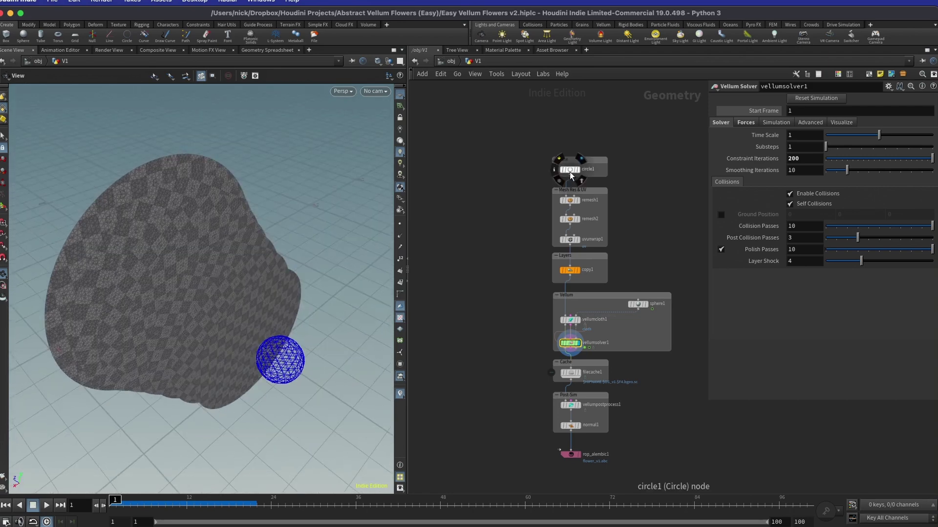
left_click(570, 171)
left_click(576, 170)
scroll(577, 166, "up", 3)
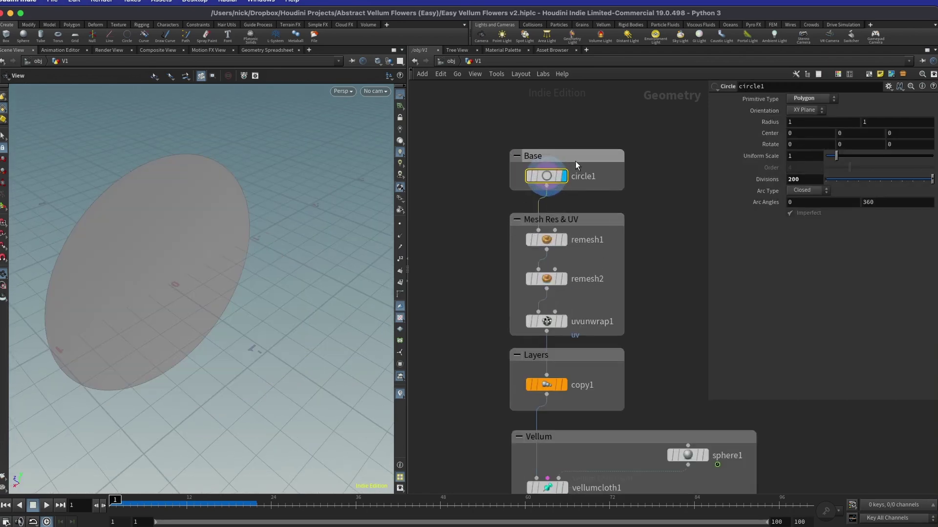
scroll(577, 163, "up", 3)
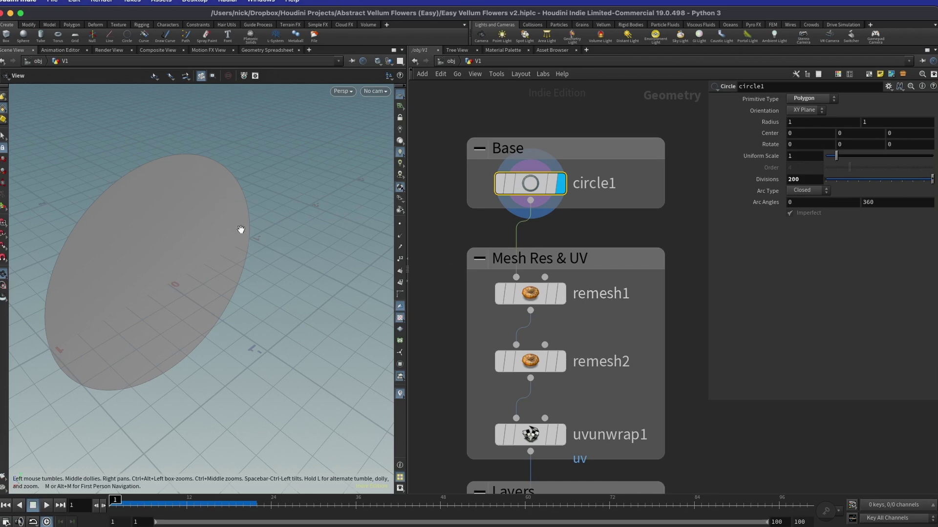
Display remesh1, remesh2 and uvunwrap1 in turn to examine the circle's mesh resolution and UV layout.
left_click(551, 296)
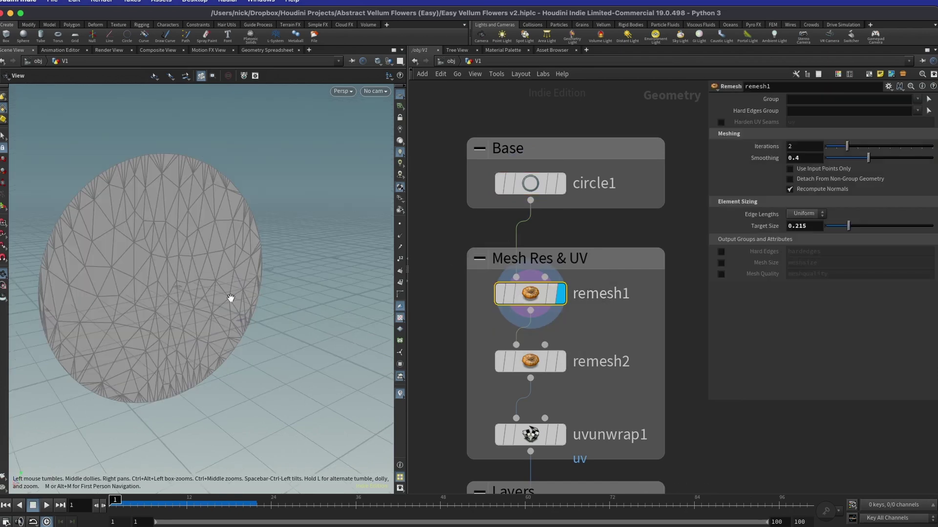
left_click_drag(237, 263, 155, 247)
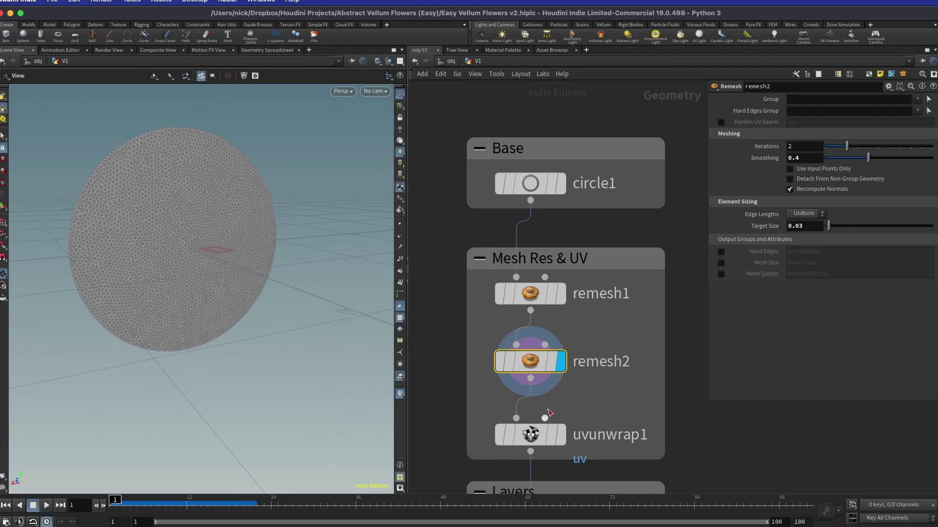
left_click(560, 434)
left_click_drag(254, 293, 293, 289)
left_click(530, 434)
scroll(669, 420, "down", 3)
middle_click_drag(670, 456, 672, 263)
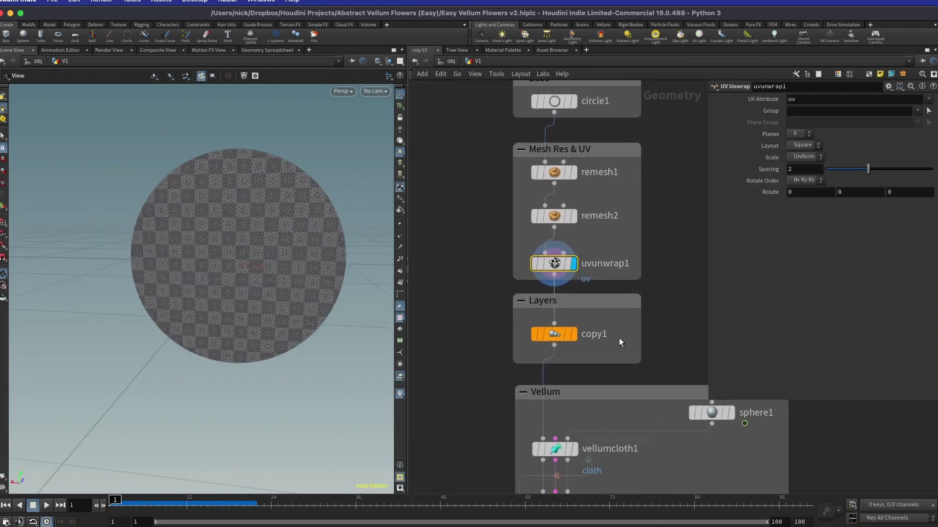
Display copy1 and examine the stacked circle layers from several angles together with the copy's transform settings.
left_click(568, 338)
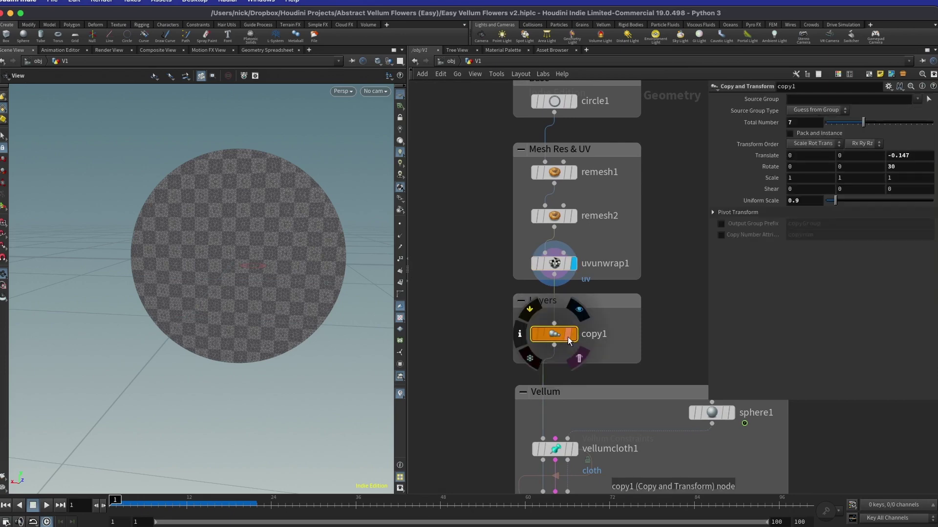
left_click(570, 336)
left_click_drag(268, 286, 283, 265)
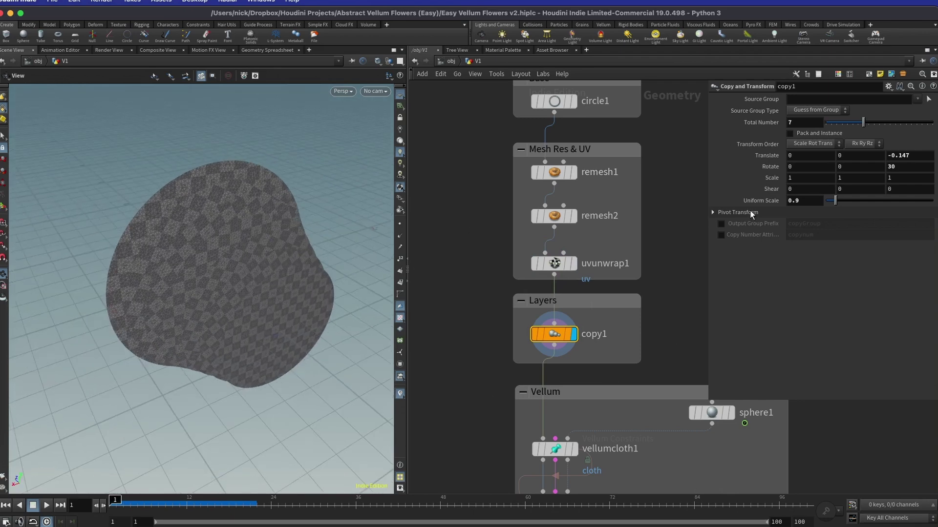
left_click_drag(163, 273, 209, 259)
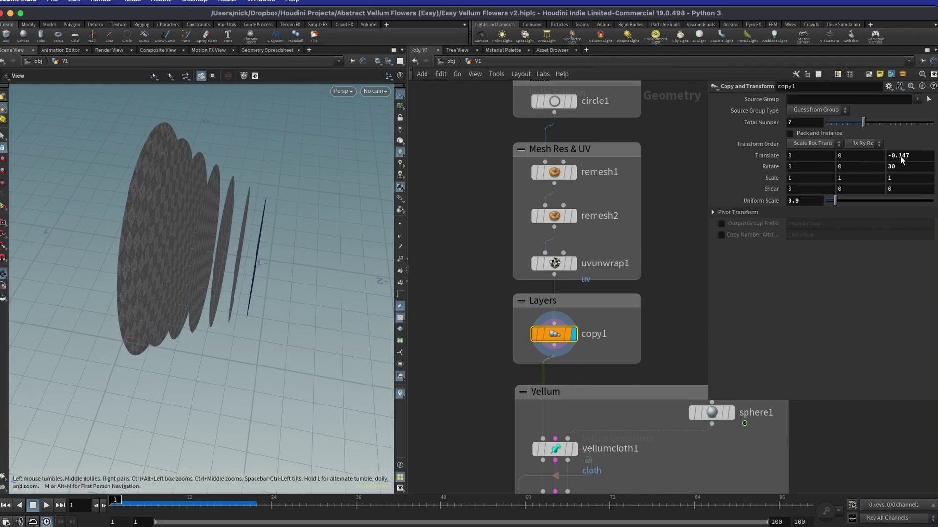
left_click_drag(226, 268, 304, 230)
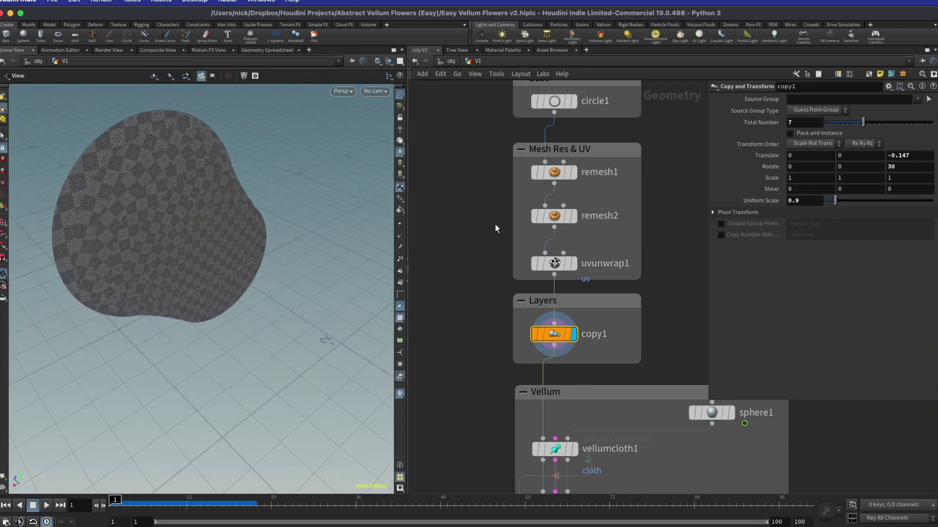
left_click_drag(246, 216, 234, 266)
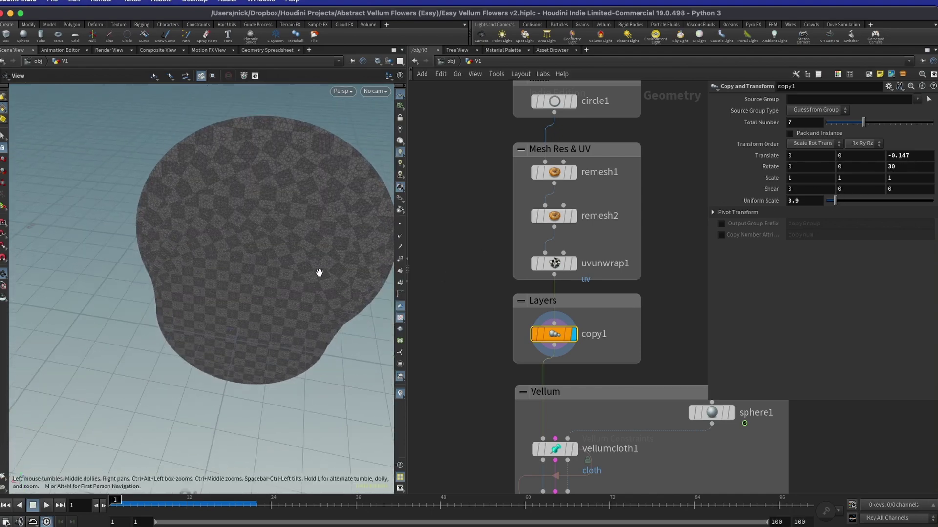
left_click_drag(308, 266, 327, 316)
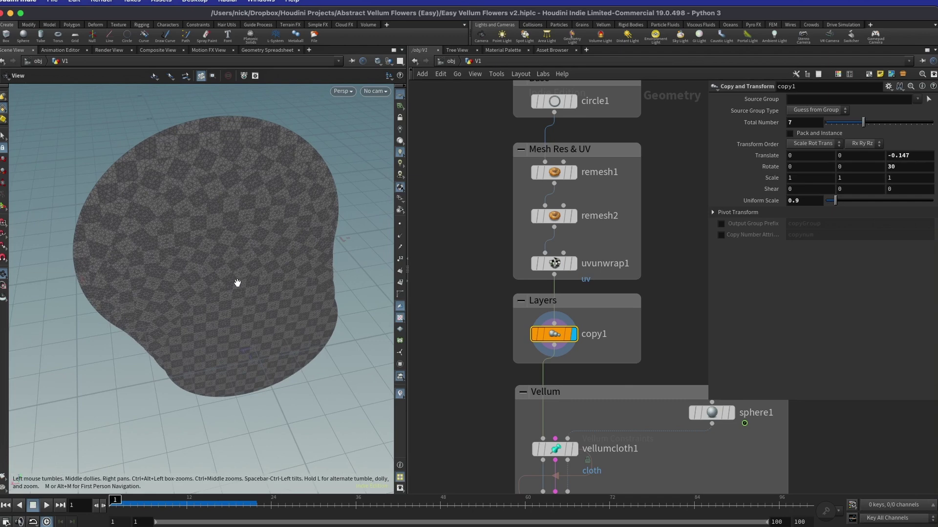
left_click_drag(234, 274, 243, 230)
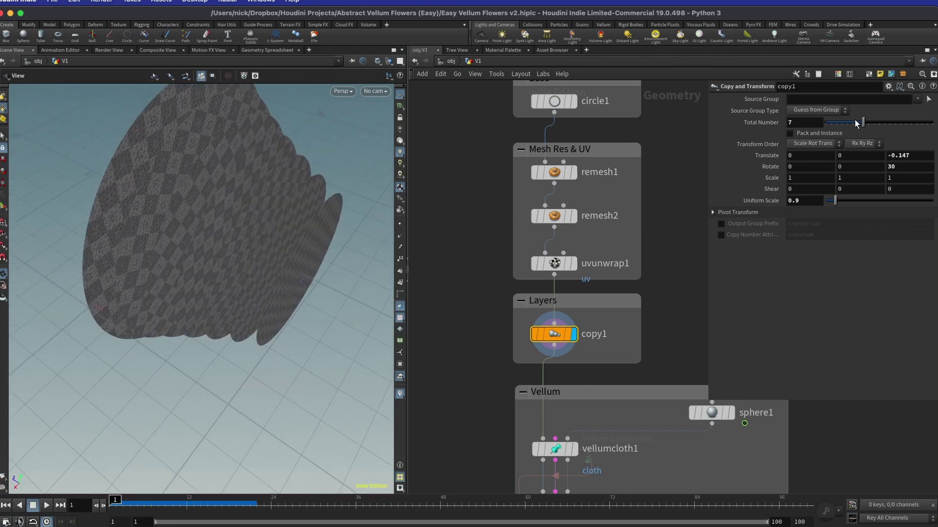
left_click_drag(368, 246, 280, 238)
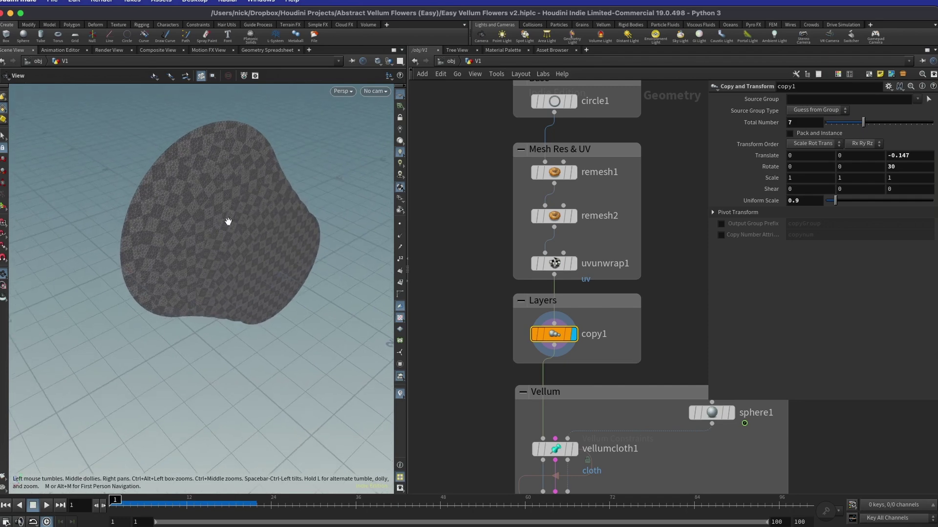
Examine the vellumcloth1 constraint's stretch and bend settings, including the available bend stiffness multipliers.
middle_click_drag(474, 404, 383, 261)
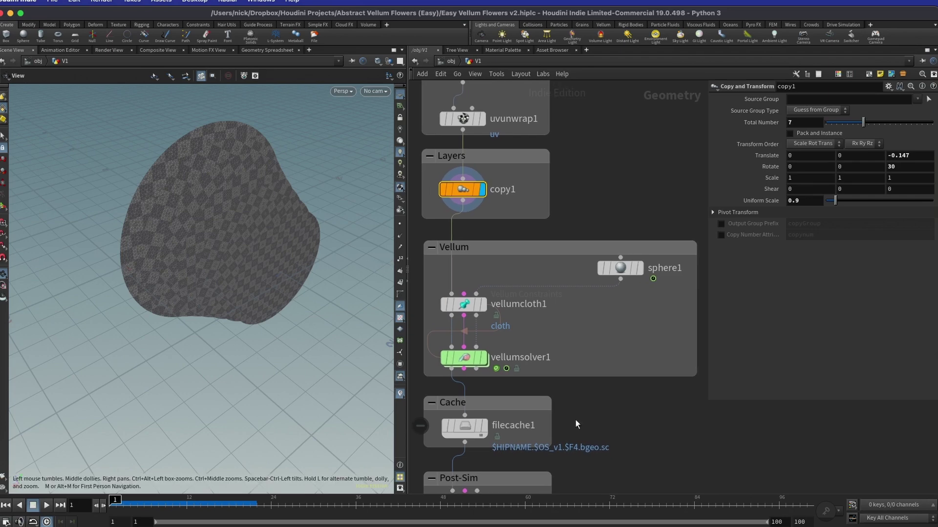
mouse_move(454, 309)
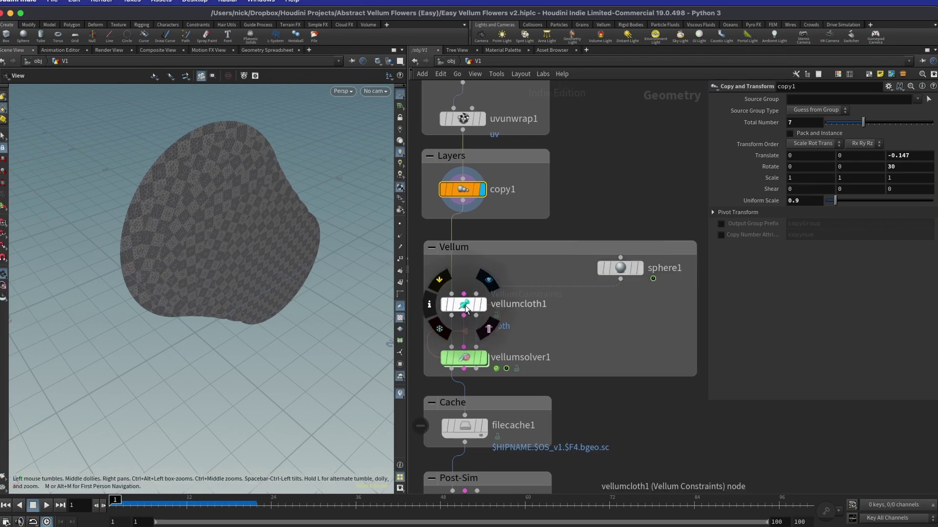
left_click(465, 307)
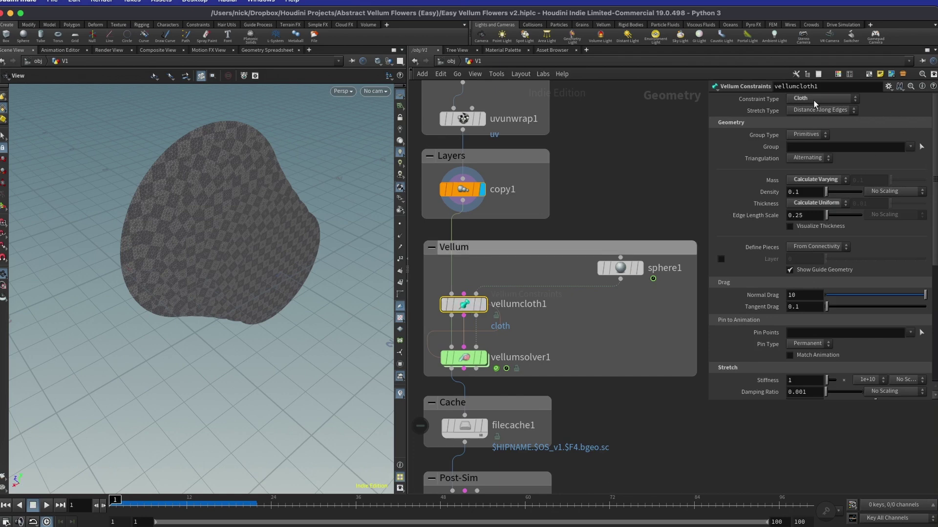
left_click_drag(934, 215, 936, 283)
scroll(730, 277, "down", 5)
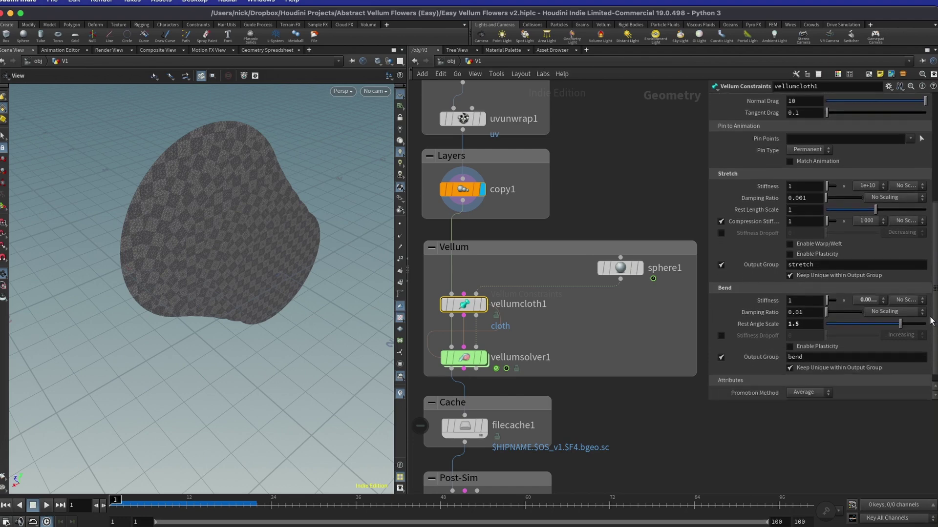
left_click(881, 288)
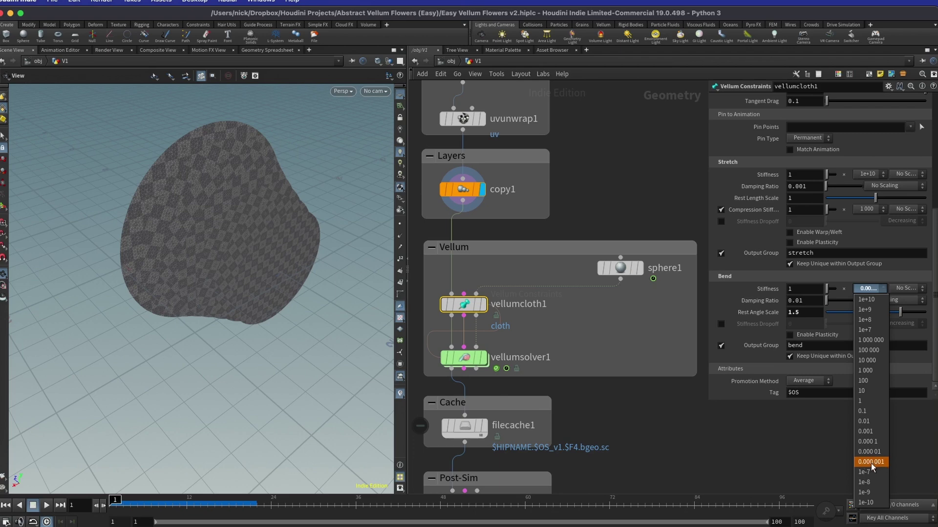
left_click(755, 332)
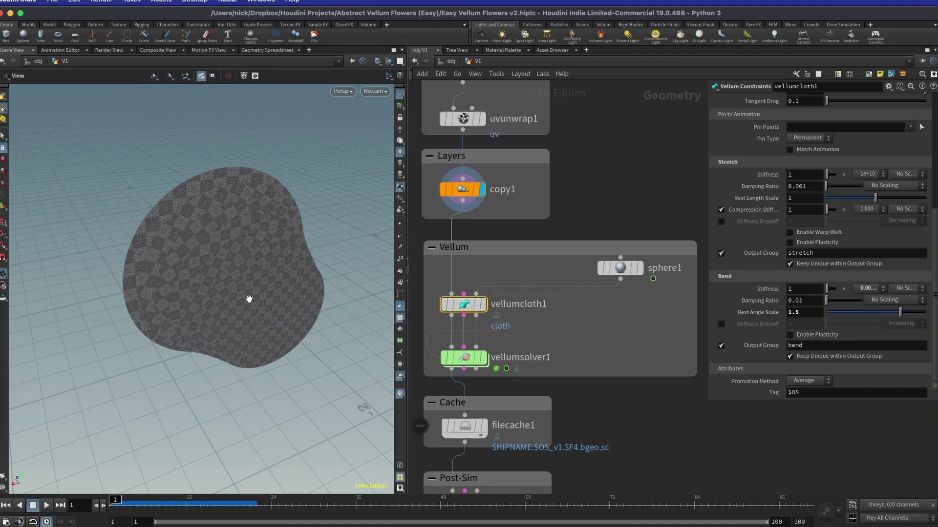
Review the vellumsolver1 node's gravity force and its constraint iterations setting.
left_click(464, 357)
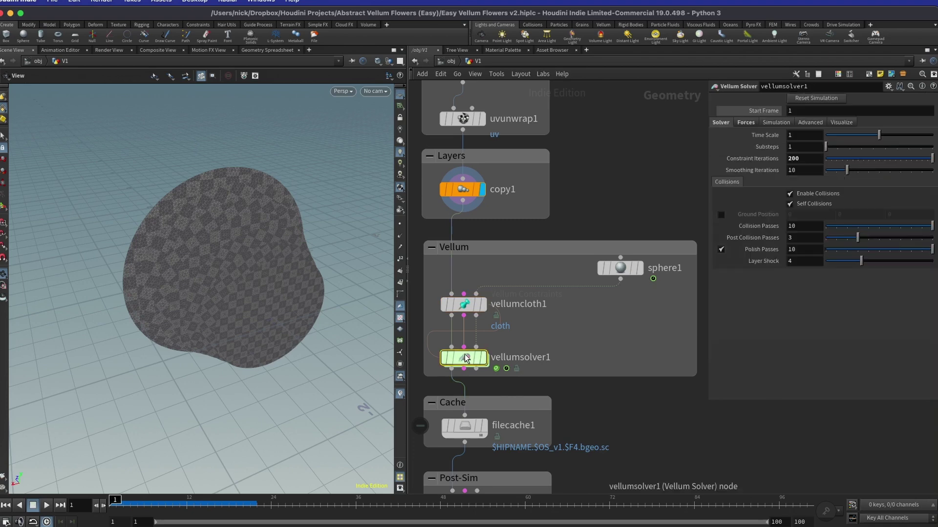
left_click(747, 123)
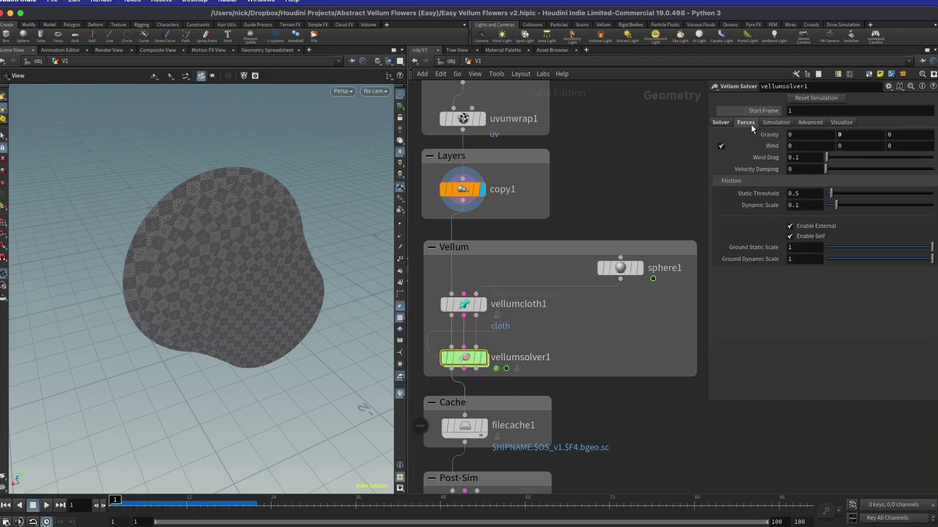
left_click(842, 135)
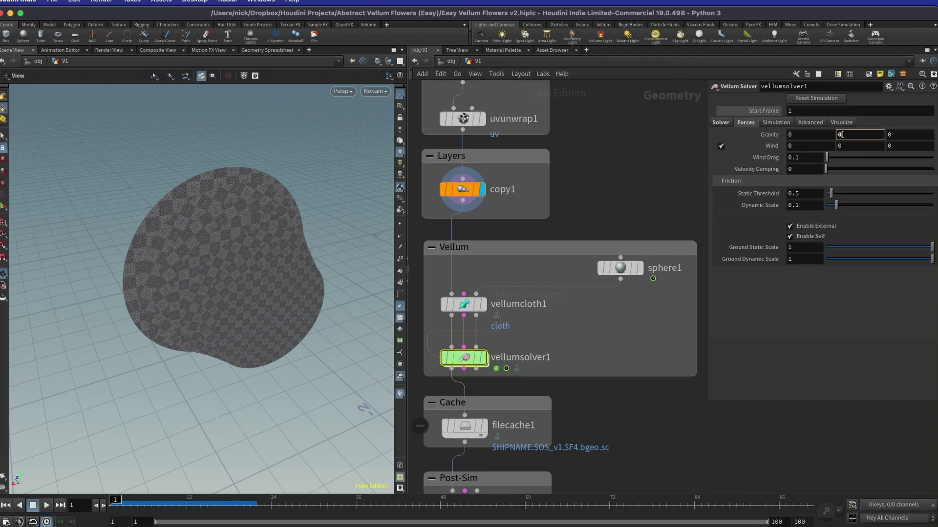
left_click(720, 123)
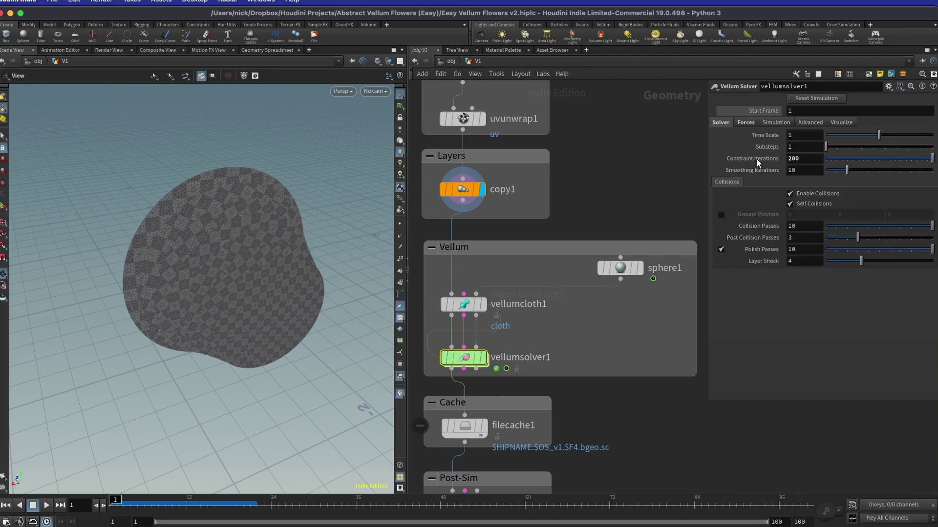
left_click(788, 162)
Show the sphere1 collider as a template beside the circle layers and examine its size and keyframed center.
mouse_move(609, 277)
left_click(622, 269)
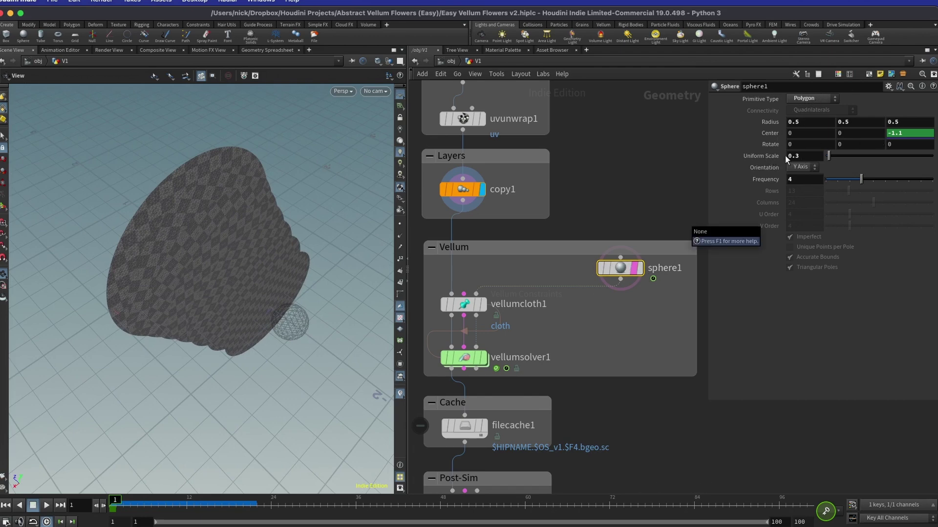
left_click_drag(322, 300, 263, 273)
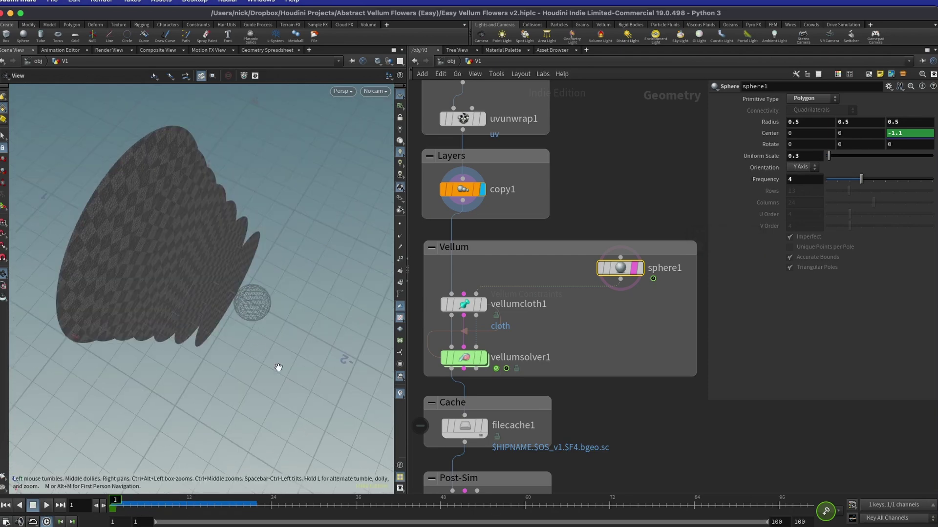
Scrub the timeline between frames 1 and 100 to examine how the sphere moves through the circle layers.
left_click_drag(170, 505, 113, 506)
left_click_drag(241, 328, 114, 502)
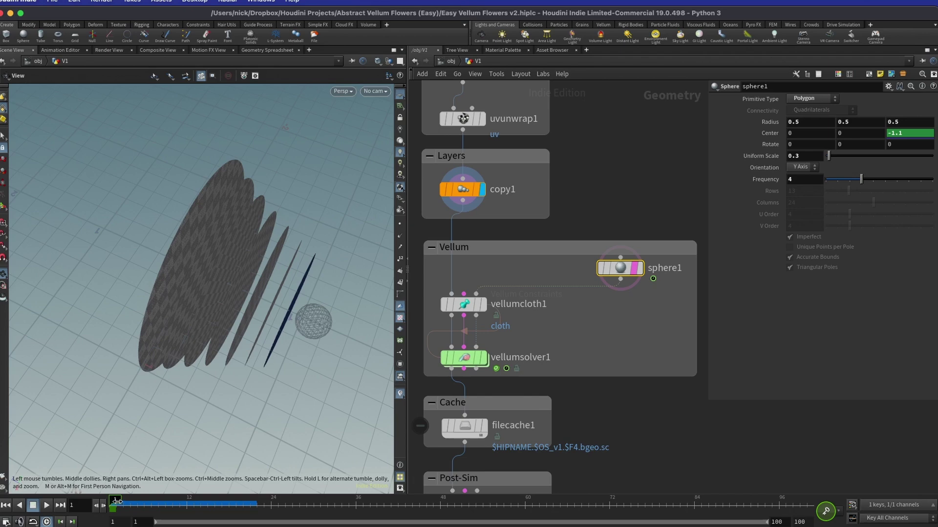
left_click_drag(117, 501, 844, 506)
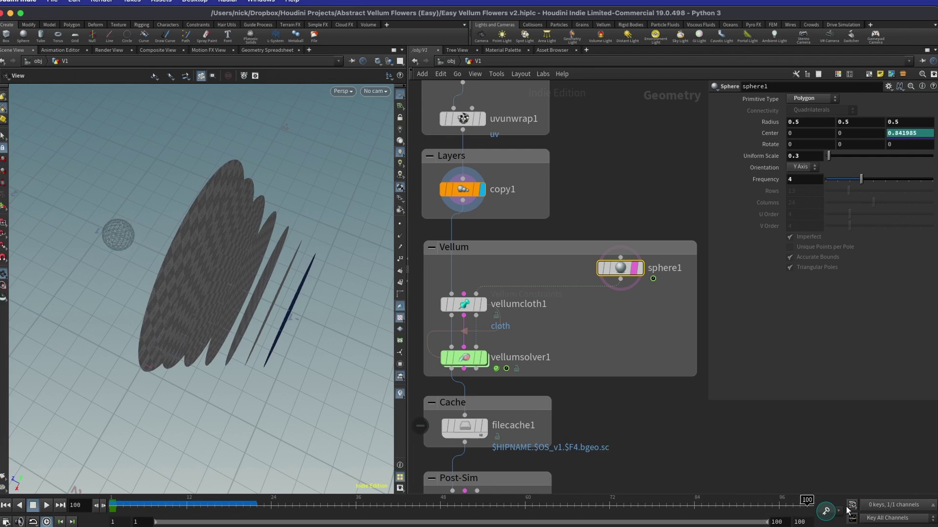
left_click_drag(793, 509, 262, 501)
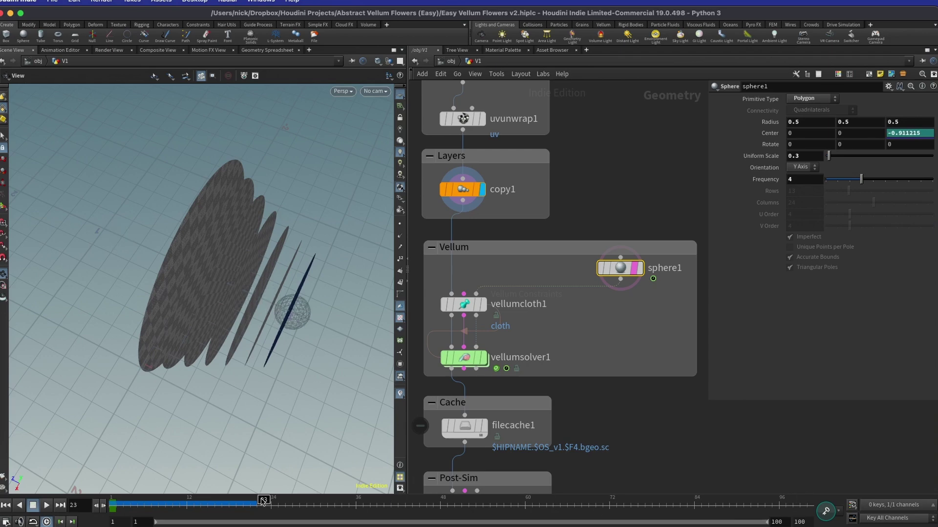
left_click_drag(729, 503, 84, 505)
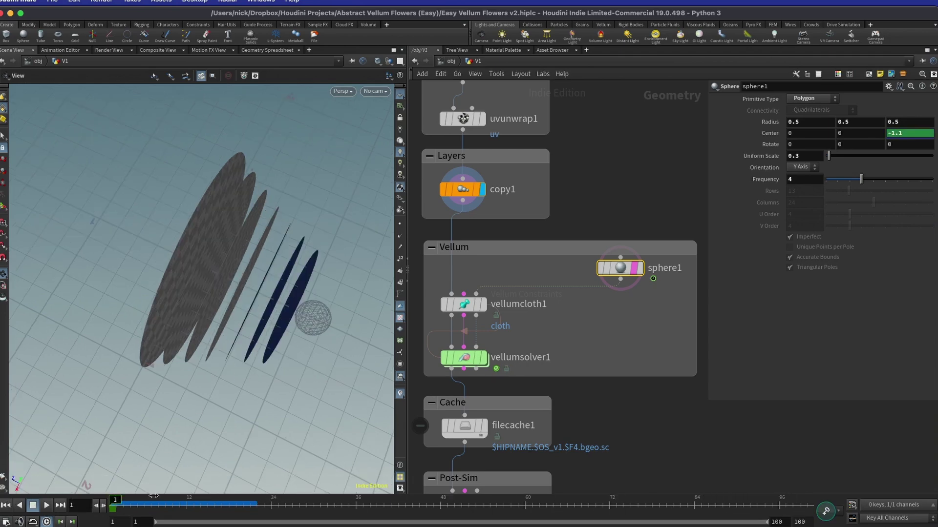
left_click_drag(132, 503, 443, 509)
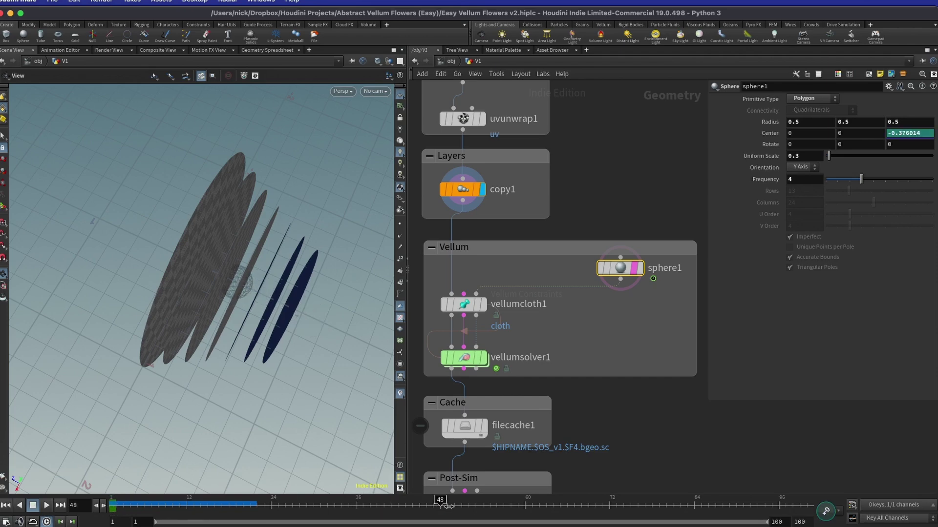
scroll(256, 315, "up", 3)
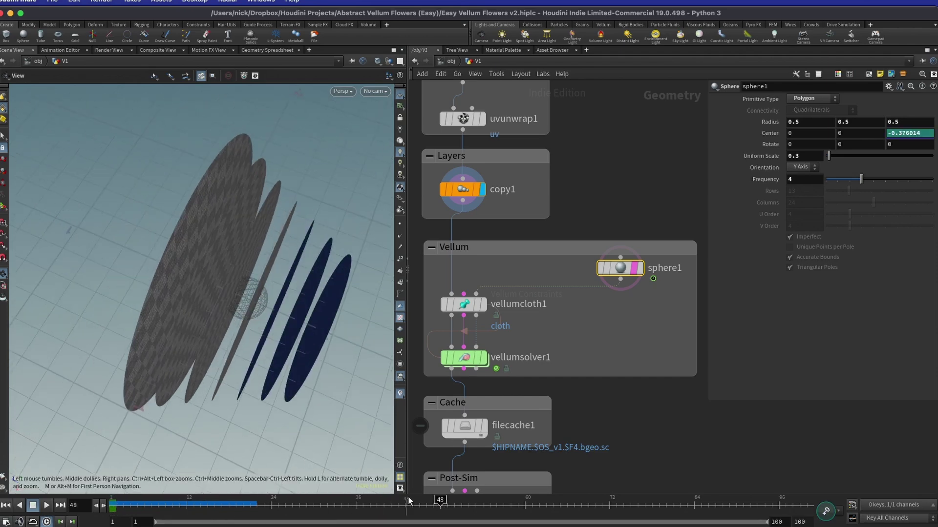
left_click_drag(144, 237, 218, 296)
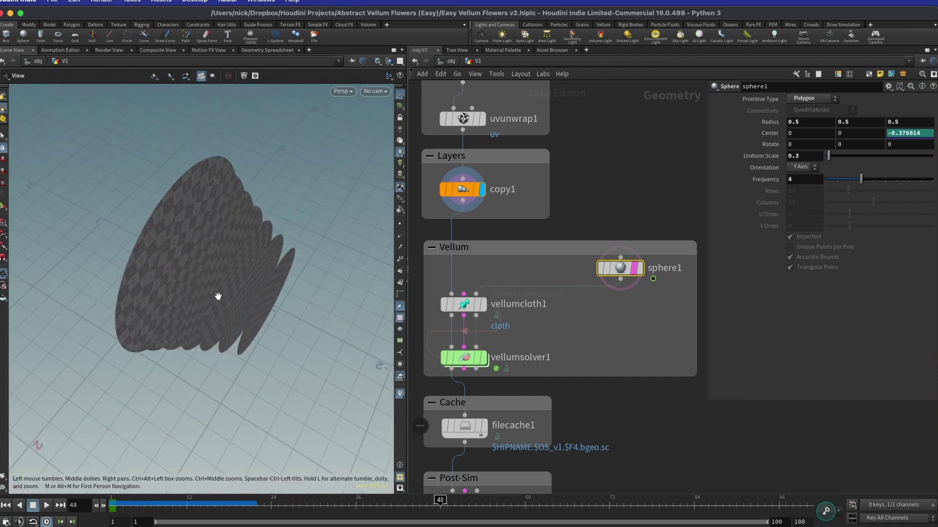
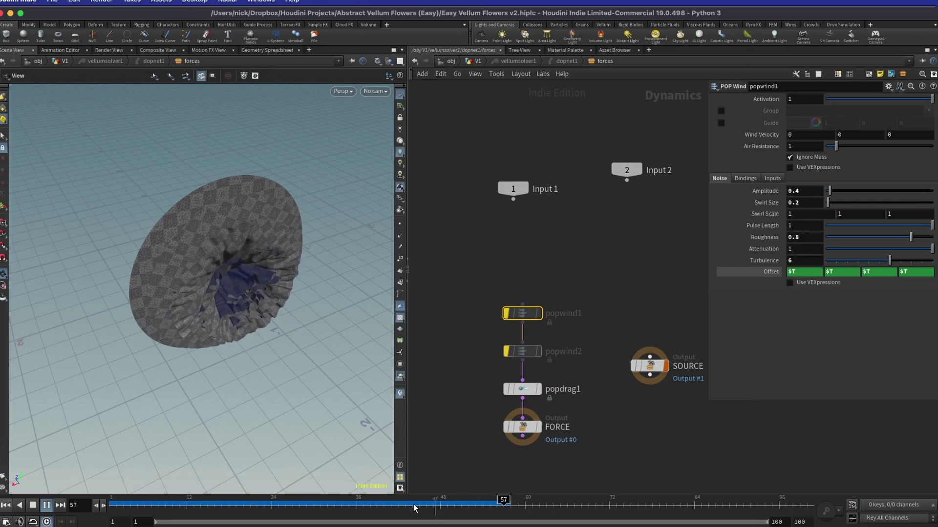
Run the simulation with both wind forces bypassed and inspect the folded cloth from several angles, stopping at frame 84.
left_click_drag(209, 247, 323, 322)
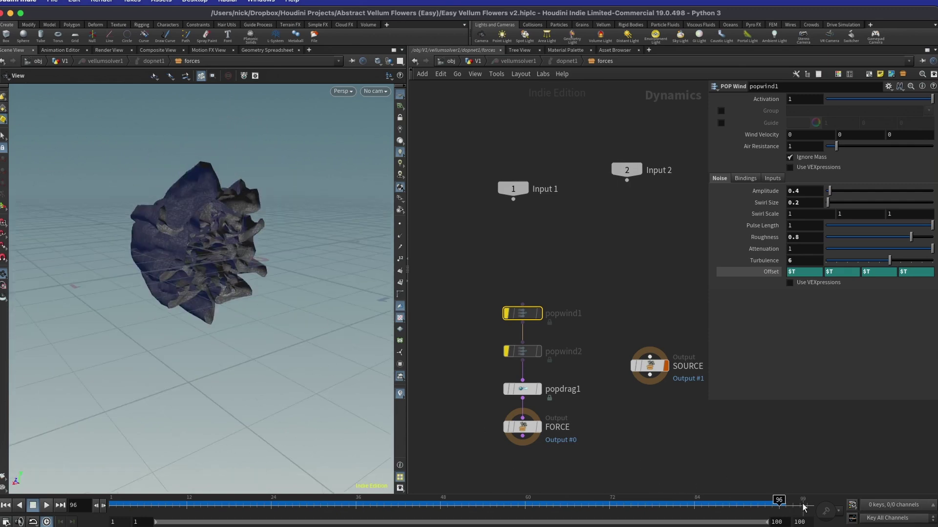
left_click_drag(780, 503, 693, 500)
left_click_drag(205, 229, 220, 257)
left_click_drag(521, 326, 522, 346)
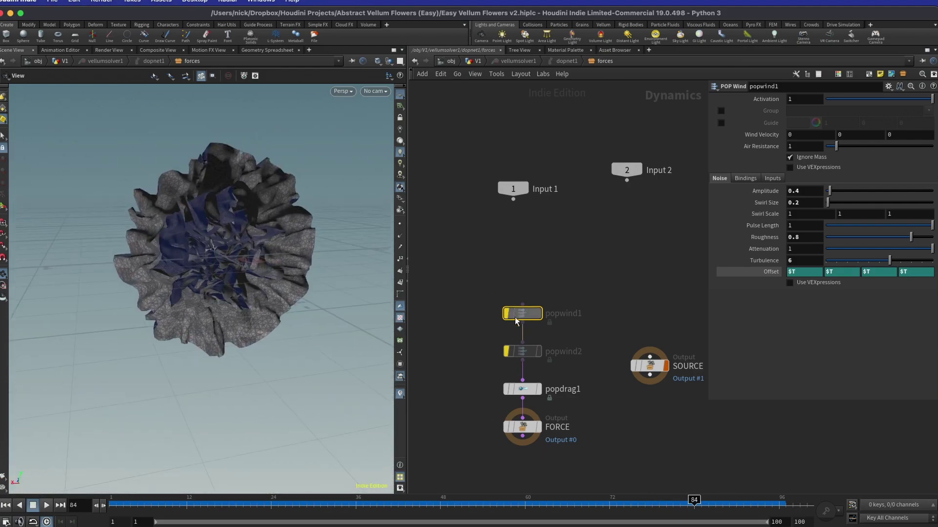
left_click_drag(188, 247, 190, 362)
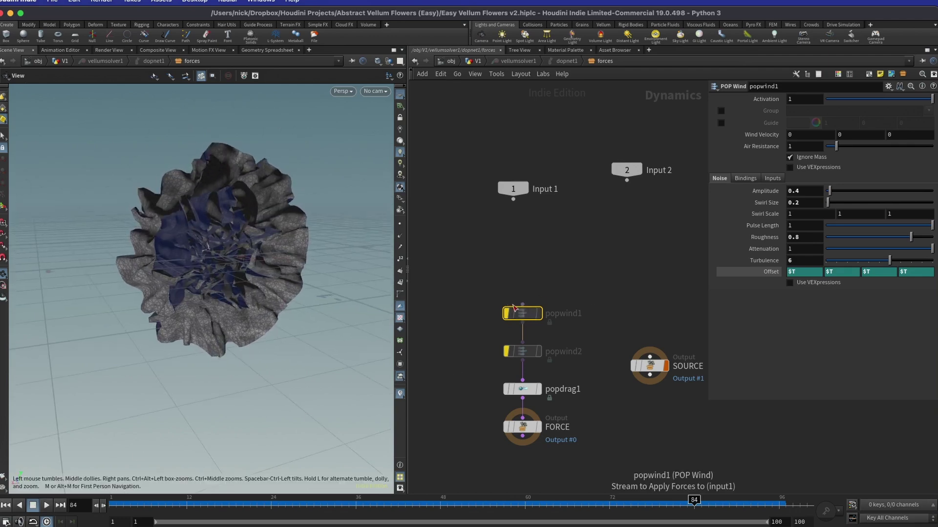
Return to frame 1 and enable the bypassed popwind1 and popwind2 forces, checking popwind2's activation and wind velocity settings.
left_click(5, 505)
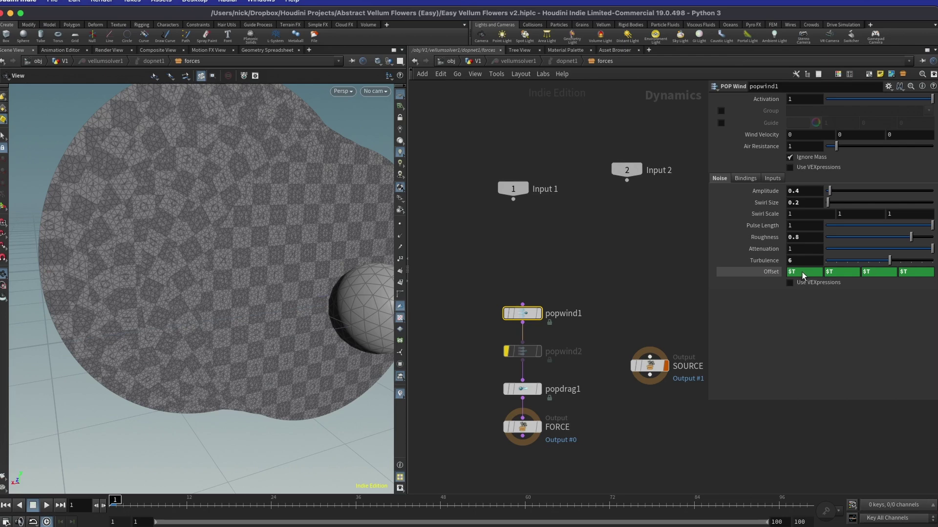
left_click(520, 352)
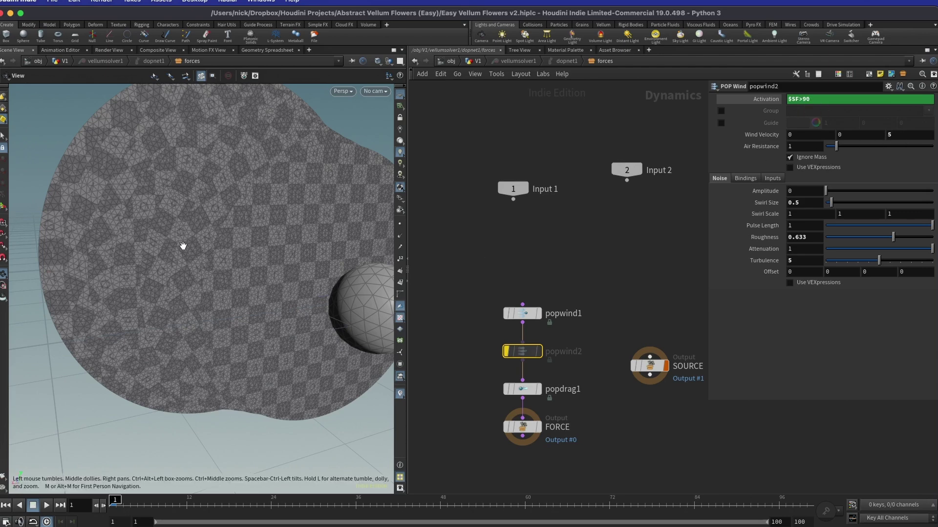
scroll(184, 251, "down", 5)
mouse_move(207, 266)
left_mouse_down()
mouse_move(215, 264)
mouse_move(190, 258)
left_mouse_up()
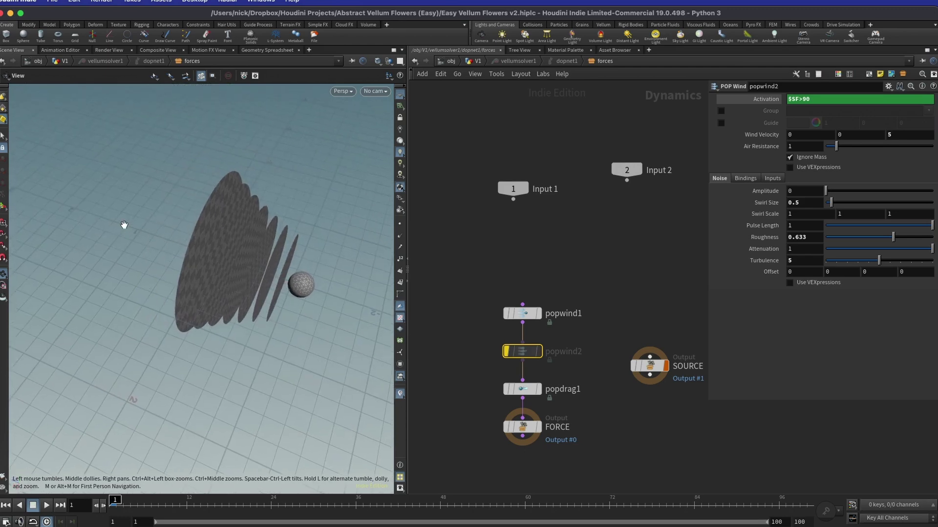
left_click_drag(89, 217, 129, 241)
left_click_drag(237, 269, 215, 236)
left_click_drag(283, 294, 160, 195)
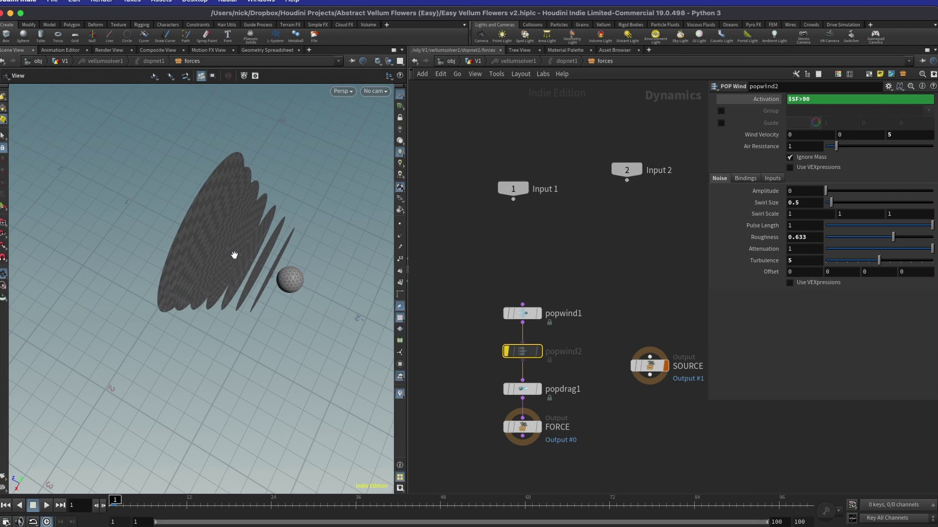
left_click(506, 351)
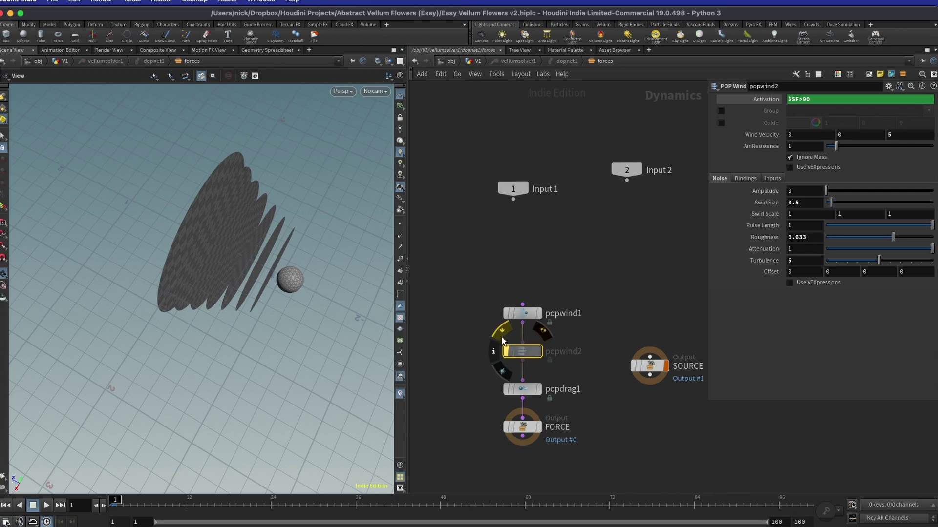
Run the simulation with both winds active and examine the crumpled flower at frame 83.
left_click(60, 505)
left_click_drag(189, 236, 161, 193)
left_click_drag(373, 330, 342, 308)
left_click_drag(661, 500, 688, 502)
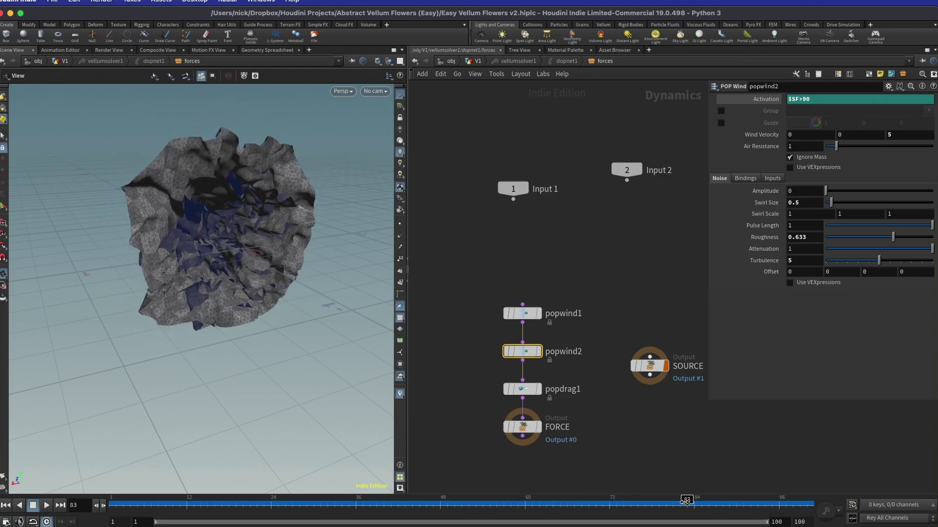
left_click_drag(303, 307, 220, 253)
scroll(188, 245, "up", 5)
scroll(194, 241, "down", 5)
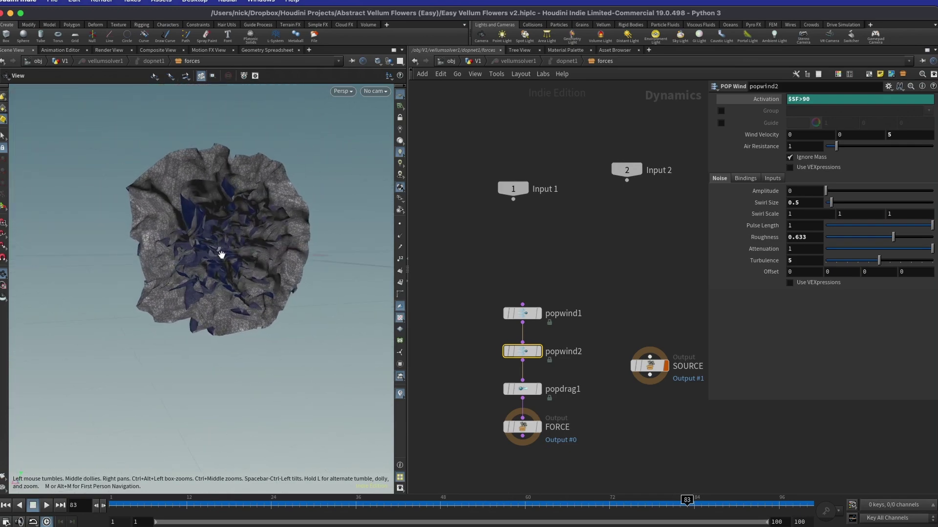
Return to the V1 network, bypass filecache1 and open the parameters of vellumpostprocess1.
left_click(507, 63)
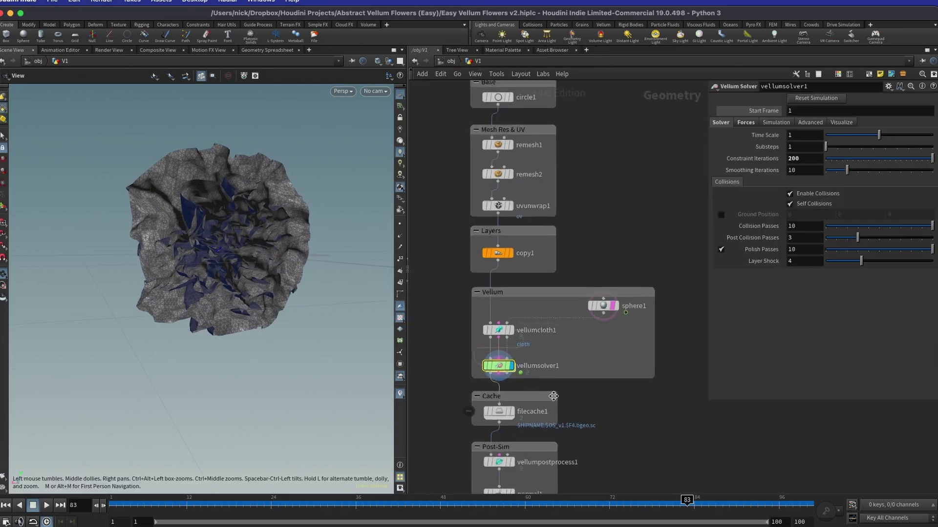
scroll(538, 292, "down", 6)
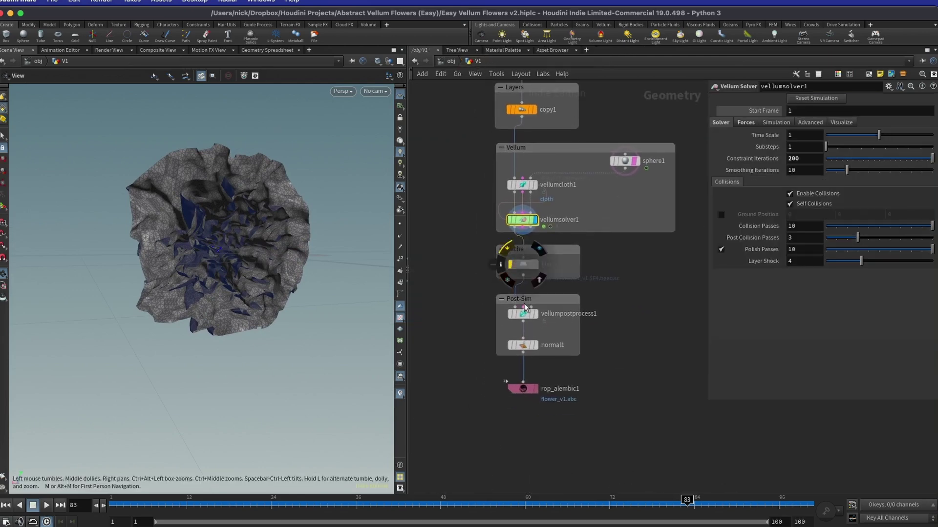
scroll(525, 317, "up", 2)
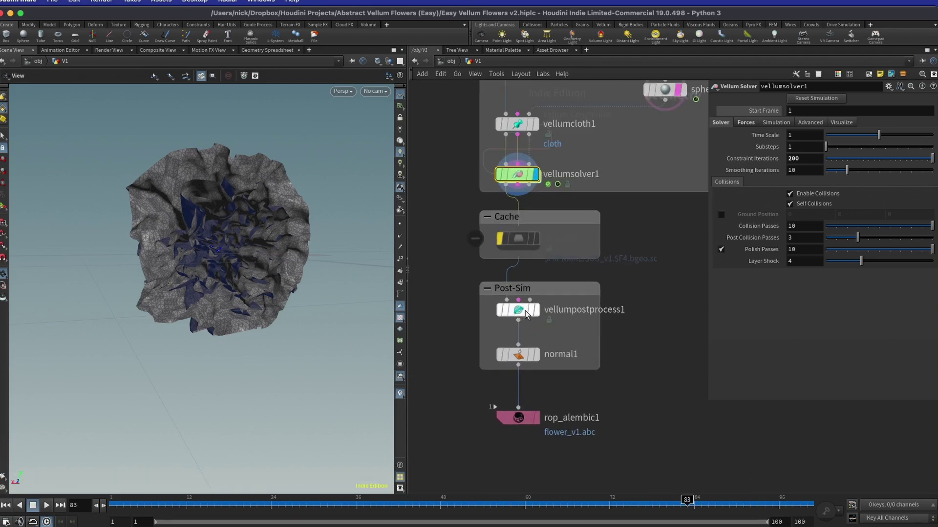
left_click(519, 312)
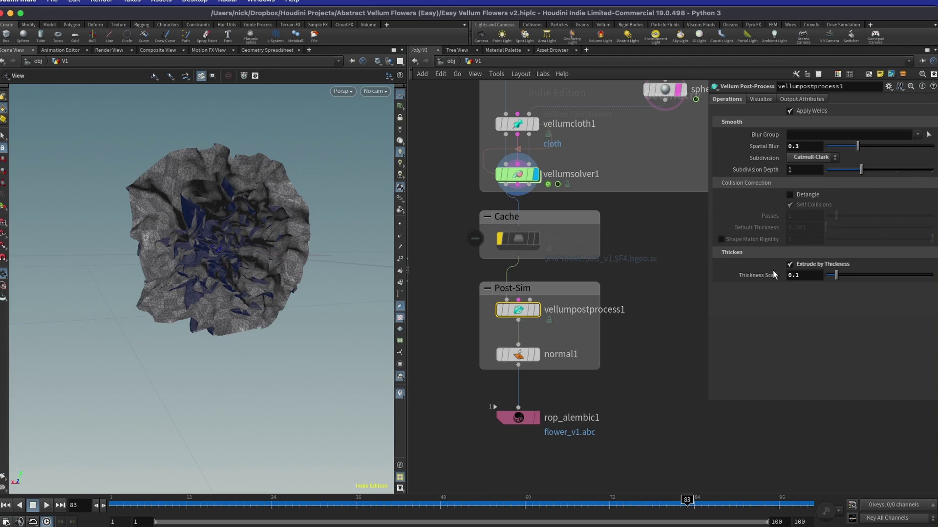
Set the vellumpostprocess1 thickness scale to 0.05 and display that node's thickened, smoothed flower.
left_click(798, 276)
type("5")
key("Return")
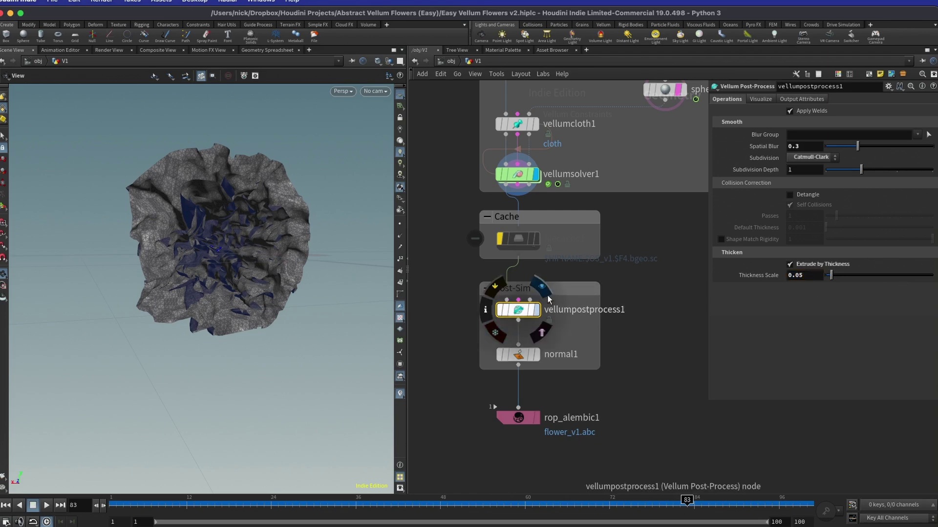
scroll(226, 242, "up", 6)
left_click_drag(226, 243, 236, 320)
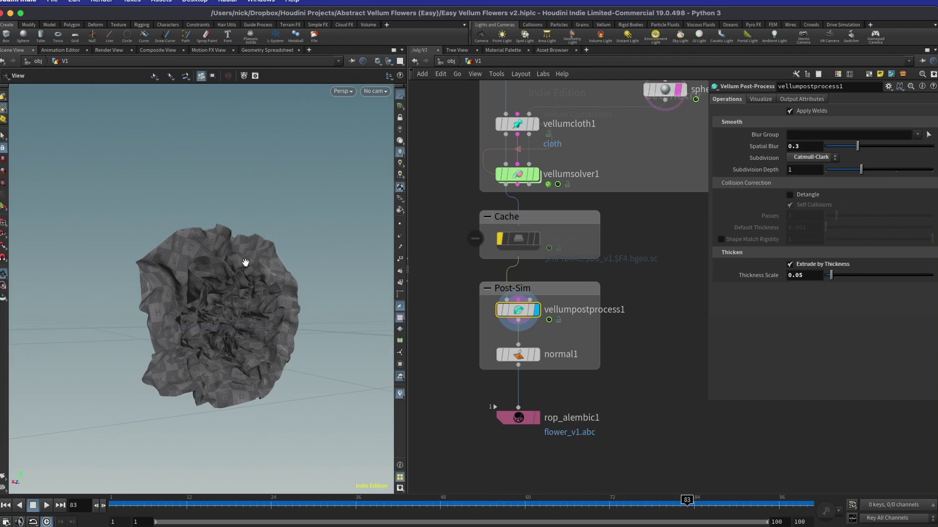
Leave the V1 network and open the V2 flower's geometry network at its starting nodes.
left_click(450, 61)
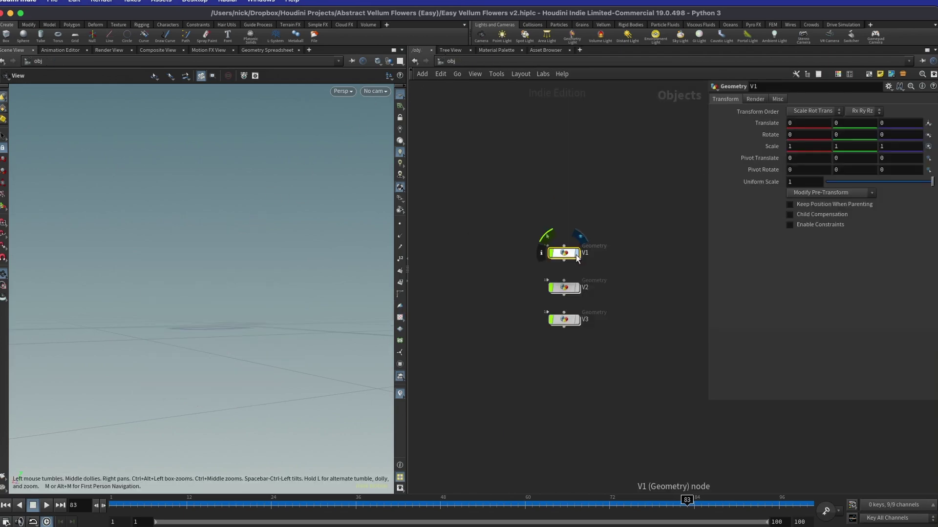
double_click(568, 292)
left_click_drag(142, 328, 205, 342)
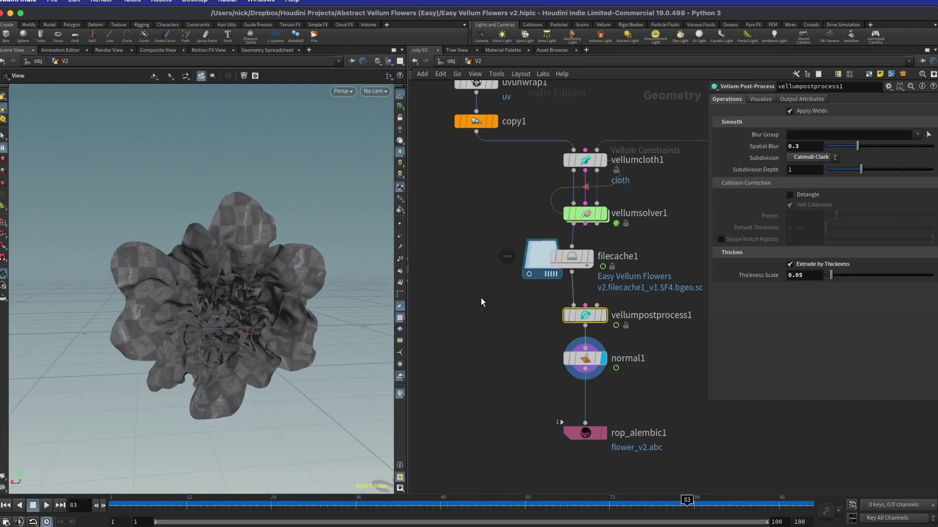
scroll(463, 302, "down", 2)
scroll(463, 302, "up", 10)
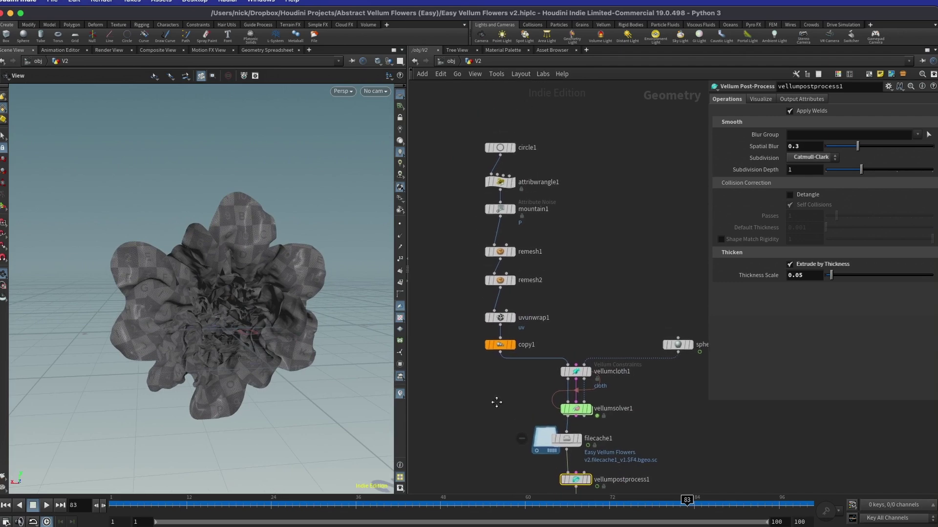
middle_click_drag(600, 179, 602, 201)
scroll(526, 207, "up", 3)
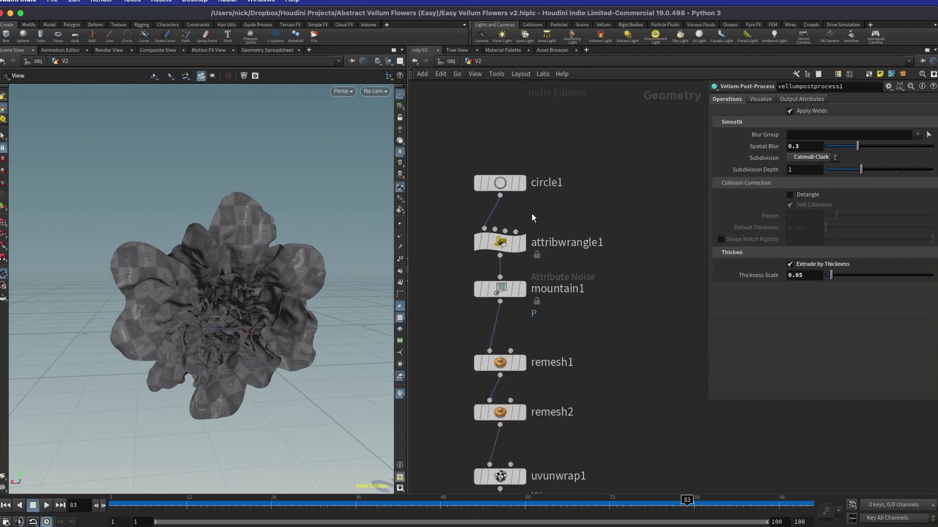
Display V2's circle1 node and examine its primitive type, orientation and divisions.
left_click(524, 189)
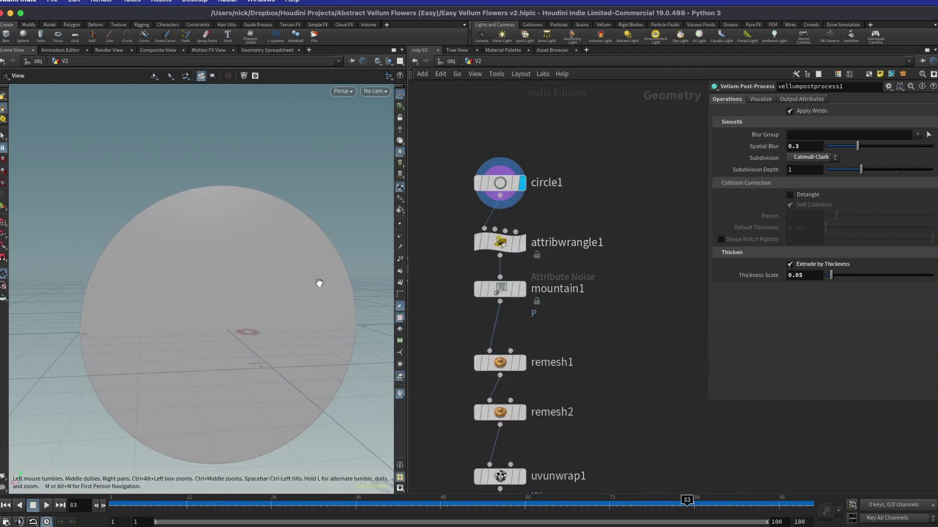
mouse_move(493, 244)
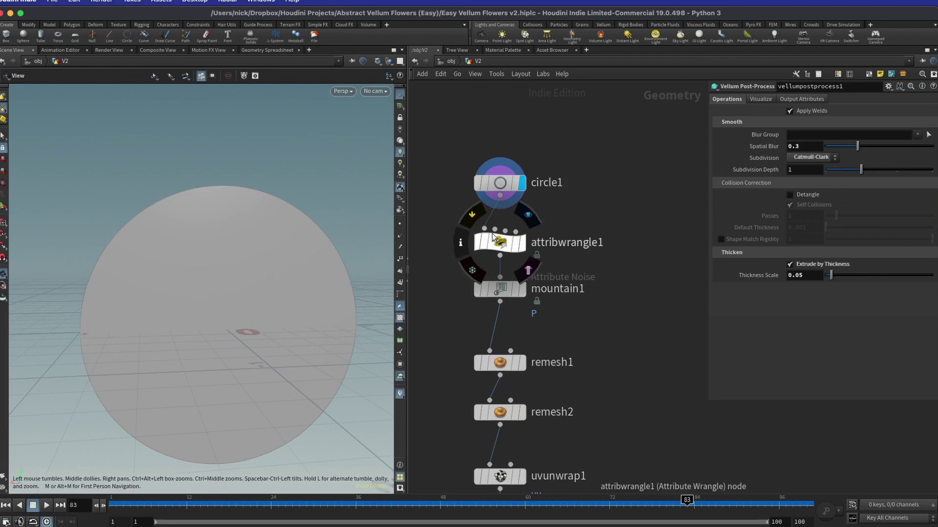
left_click(499, 185)
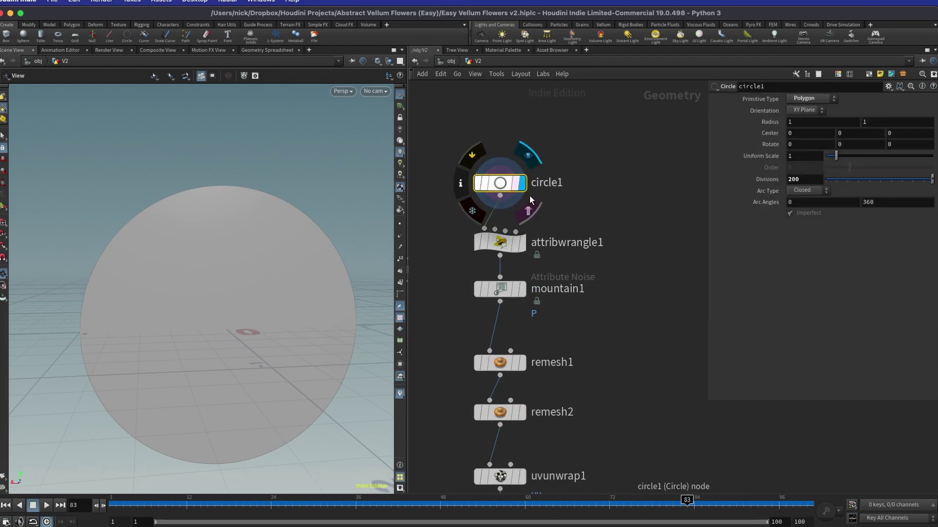
Display attribwrangle1 and examine the VEX expression that sets the point normals.
left_click(521, 243)
left_click(506, 245)
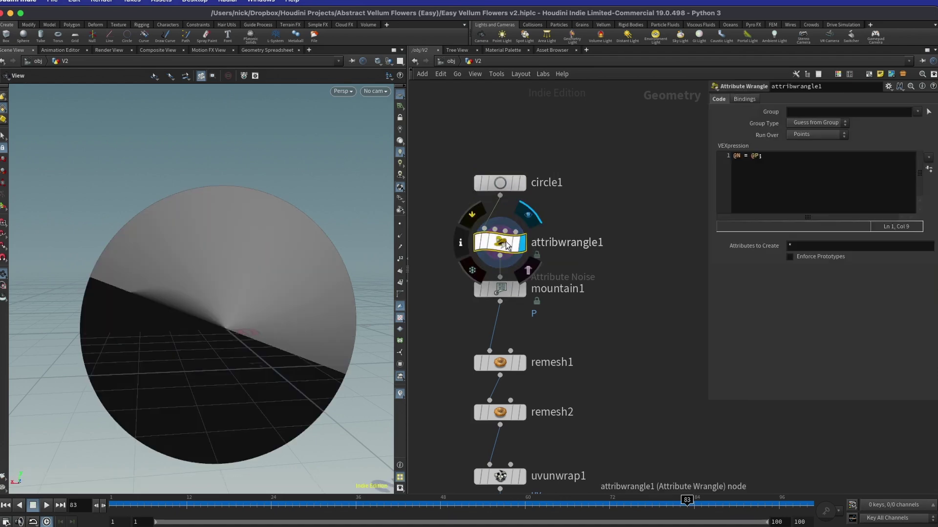
left_click(792, 156)
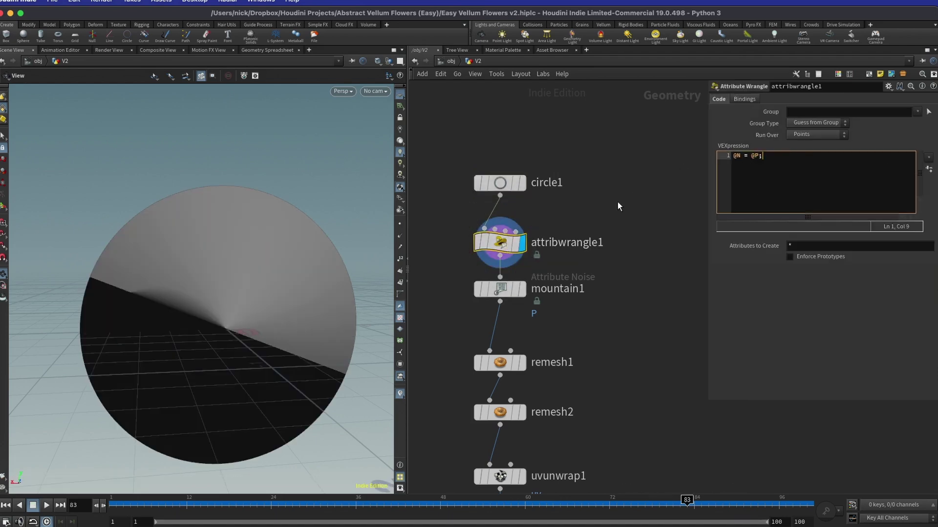
Turn on the point normals display and compare the normal directions of circle1 and attribwrangle1.
left_click(522, 183)
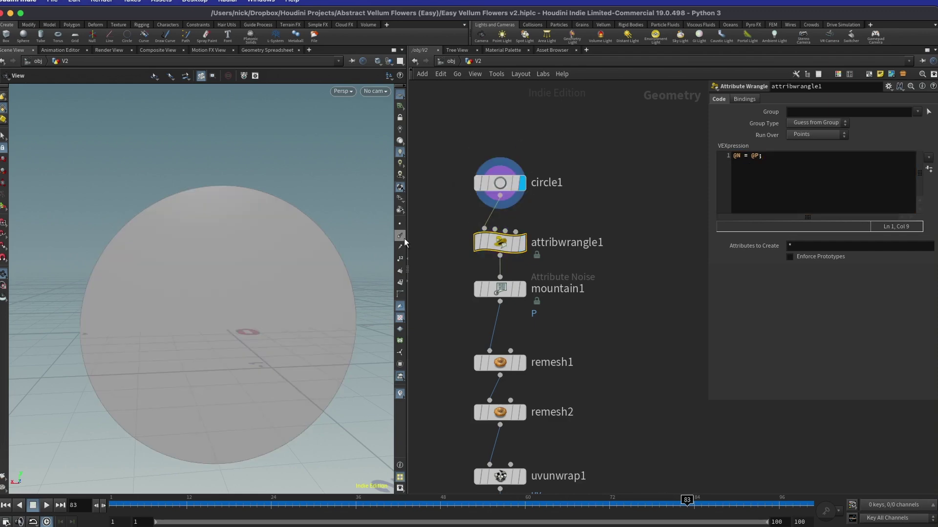
left_click(399, 237)
left_click_drag(333, 249, 256, 246)
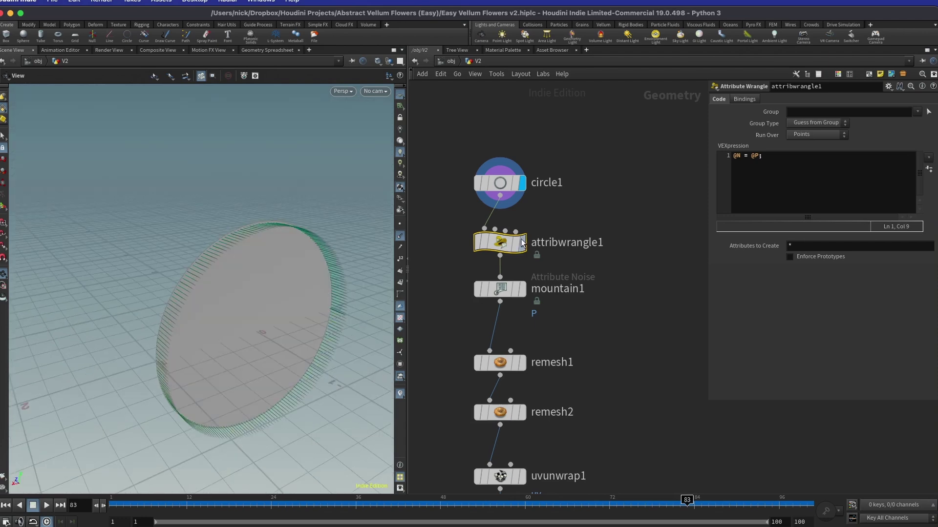
left_click(524, 243)
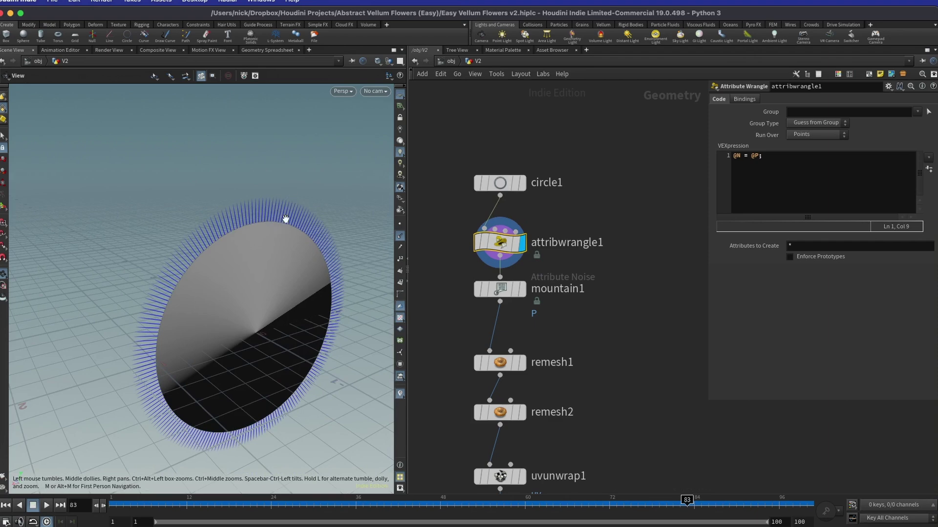
left_click_drag(262, 213, 257, 211)
left_click_drag(317, 259, 285, 229)
left_click_drag(506, 289, 505, 293)
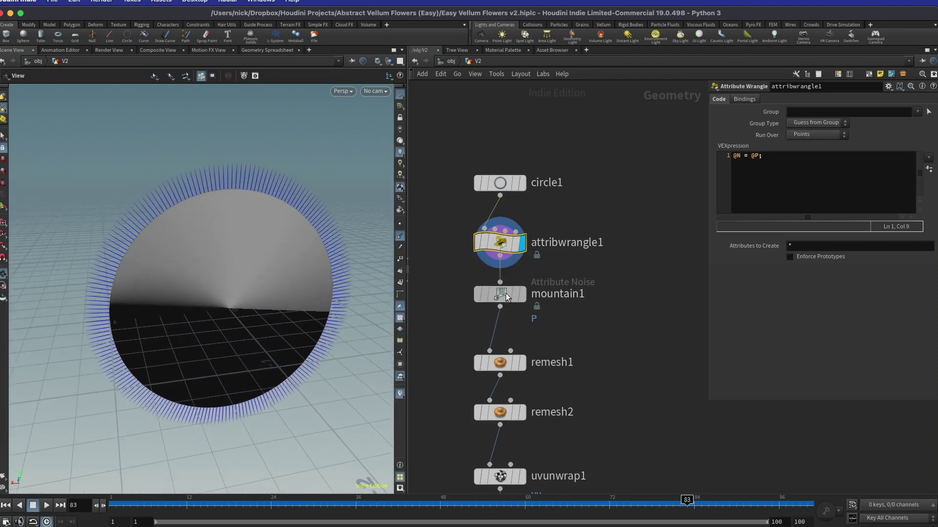
Display mountain1 and examine how its noise along the normals shapes the circle into petals.
left_click(524, 296)
left_click(502, 296)
left_click_drag(233, 247, 232, 178)
left_click_drag(315, 192, 220, 235)
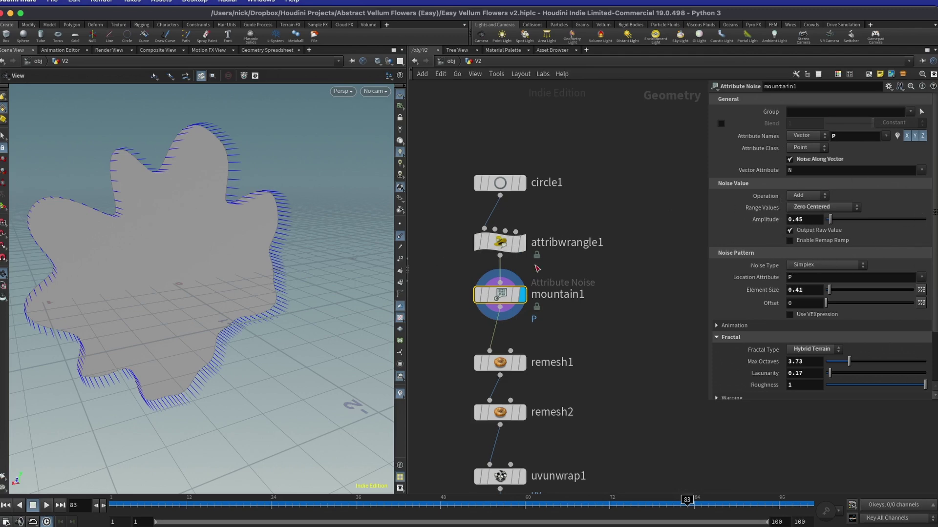
Test mountain1 with amplitudes 0.95 and 0.35 and element size 0.11, ending back at amplitude 0.45 and element size 0.41.
scroll(807, 220, "up", 20)
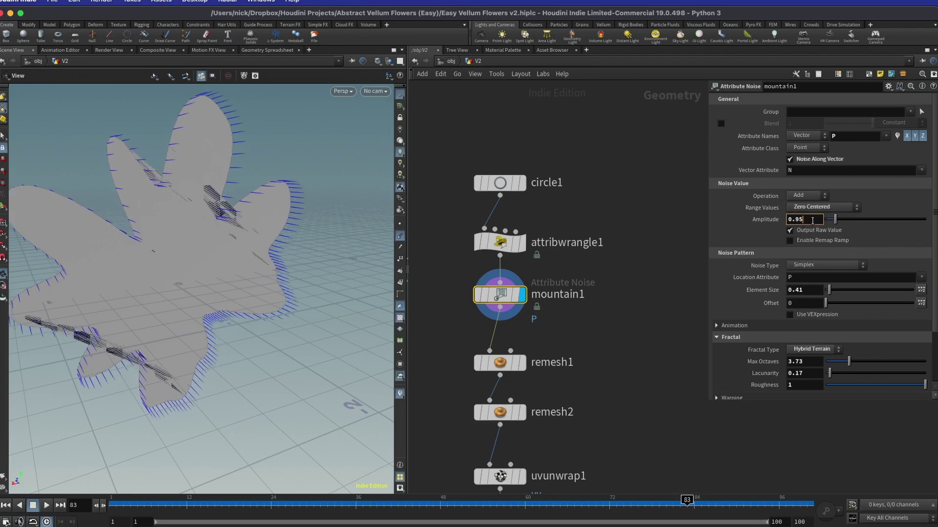
scroll(812, 221, "down", 20)
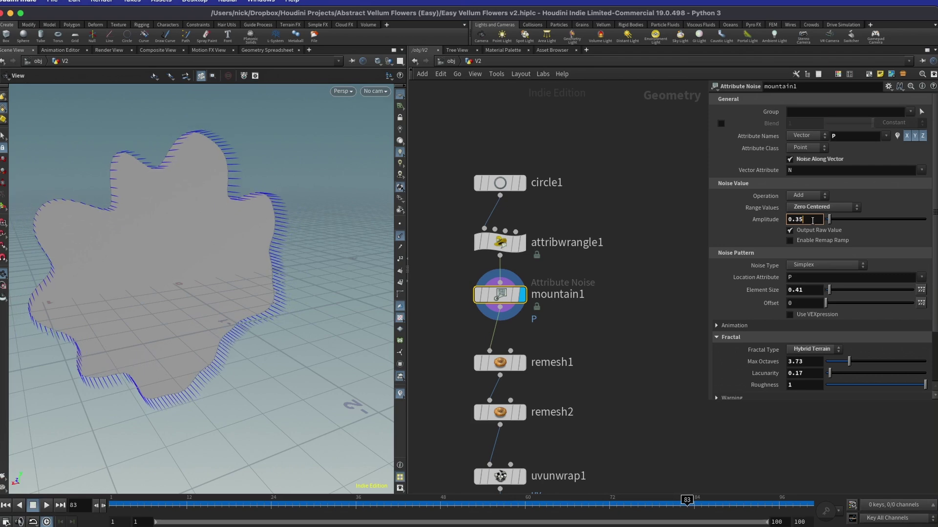
scroll(818, 288, "down", 20)
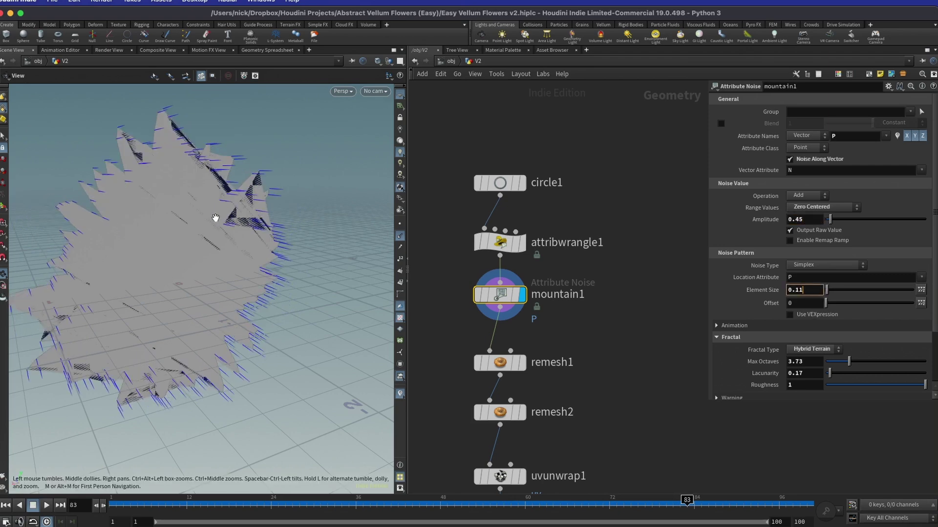
left_click(499, 183)
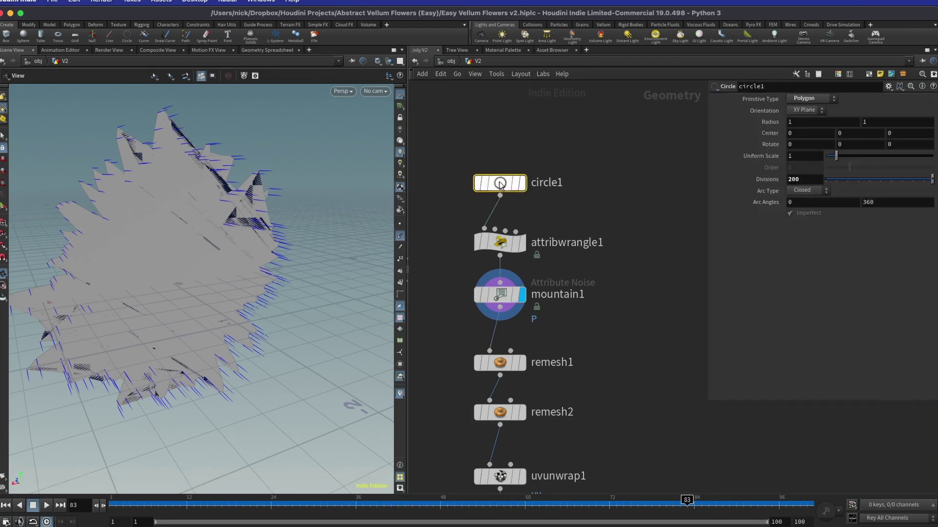
left_click(505, 295)
scroll(816, 288, "up", 20)
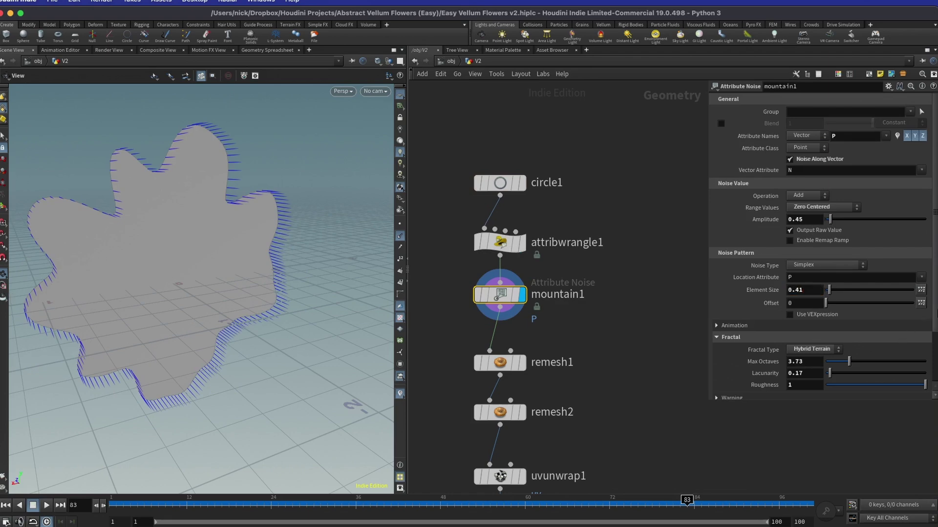
Display remesh1, remesh2 and uvunwrap1 in turn, switching off the point normals to inspect the mesh density and UVs.
scroll(930, 336, "down", 3)
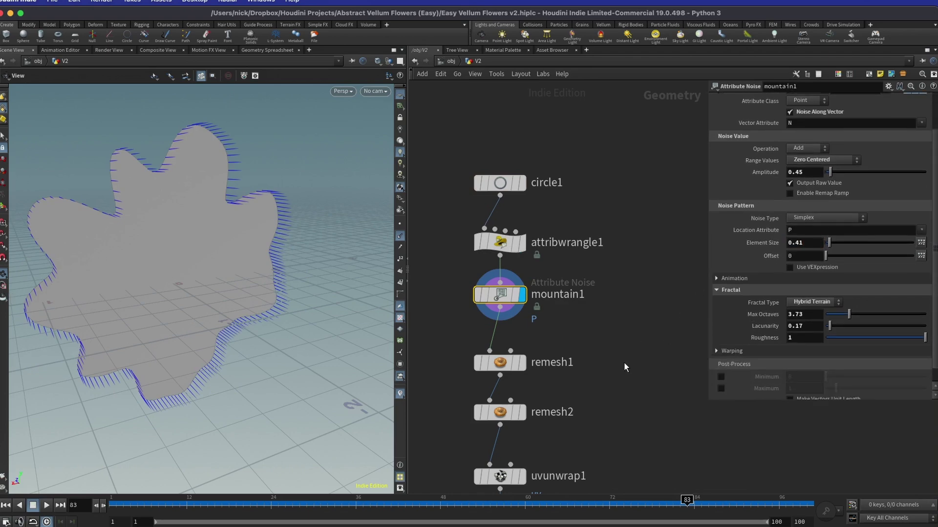
middle_click_drag(626, 365, 649, 304)
left_click(553, 288)
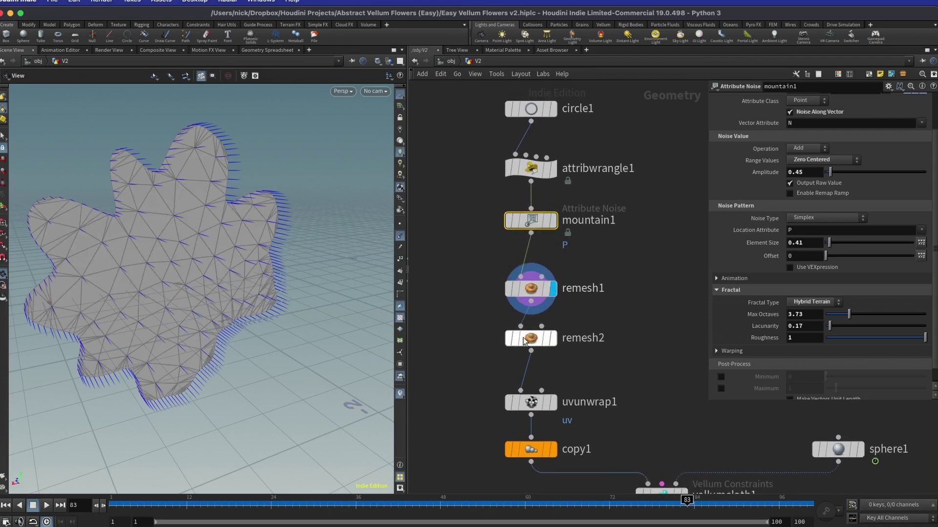
left_click(554, 338)
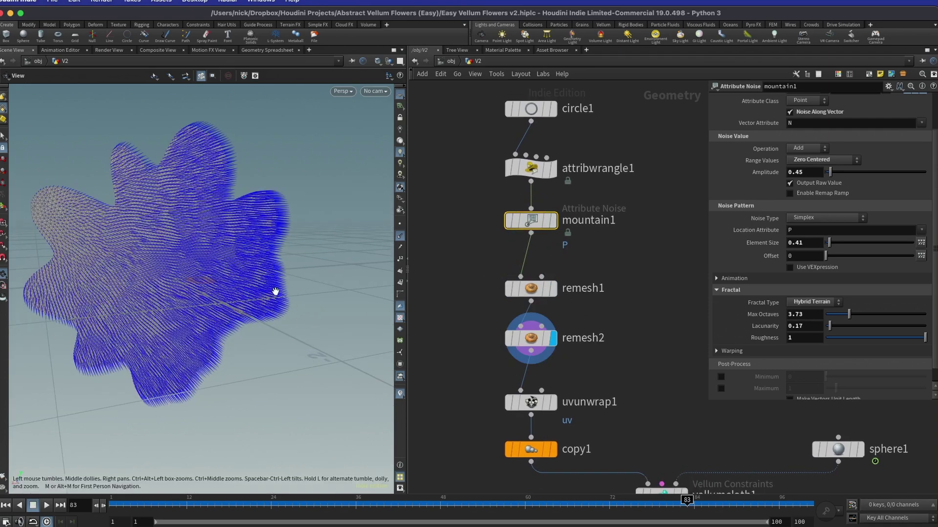
left_click(400, 237)
left_click_drag(264, 280, 364, 356)
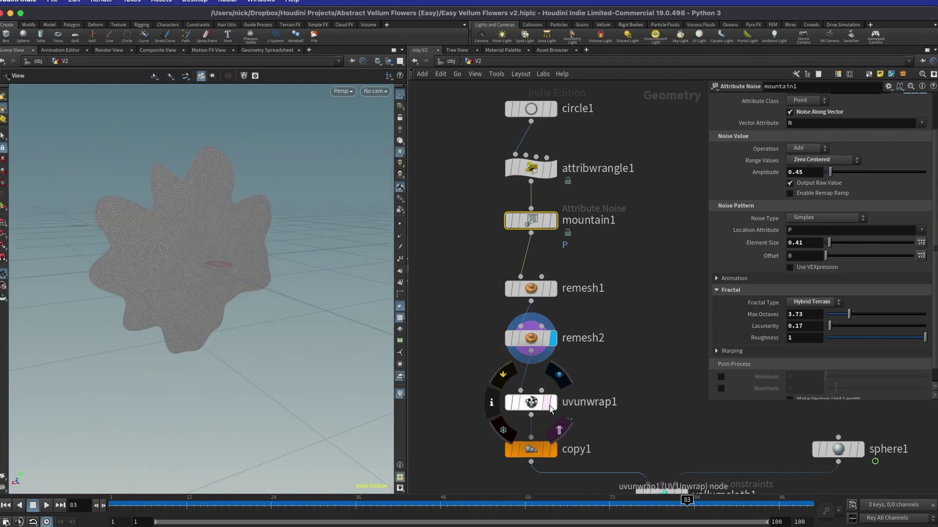
left_click(552, 404)
Display copy1 and examine its copy settings and the stacked, rotated petal layers from several angles.
middle_click_drag(585, 429, 516, 303)
left_click(485, 324)
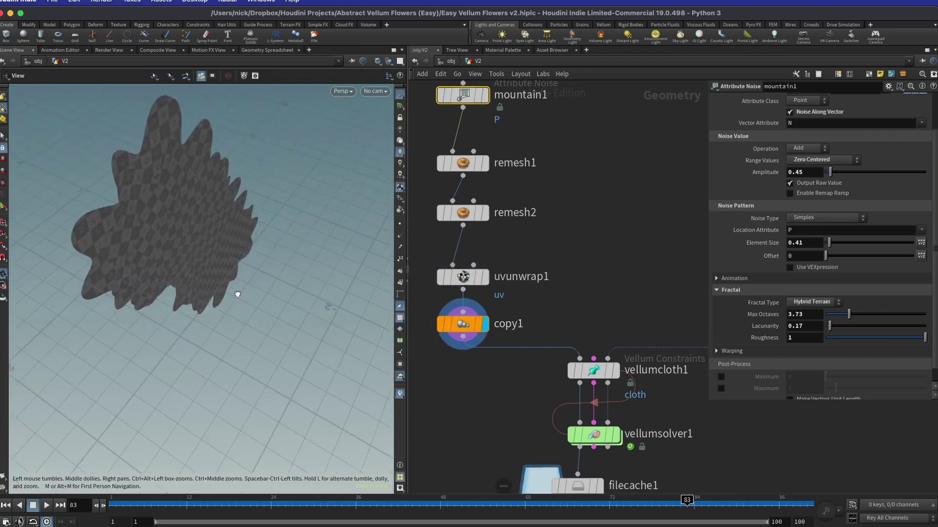
left_click(461, 322)
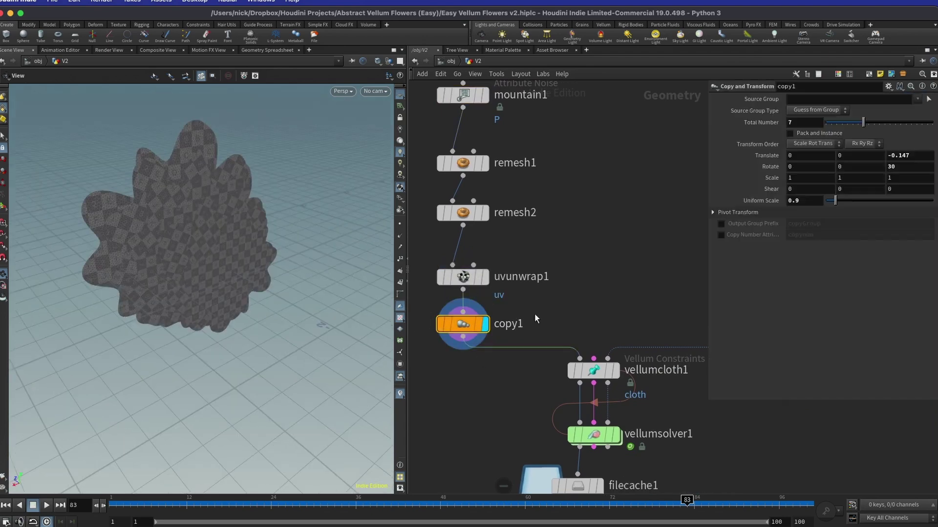
left_click(887, 167)
type("30")
left_click_drag(214, 218, 195, 254)
scroll(224, 213, "up", 5)
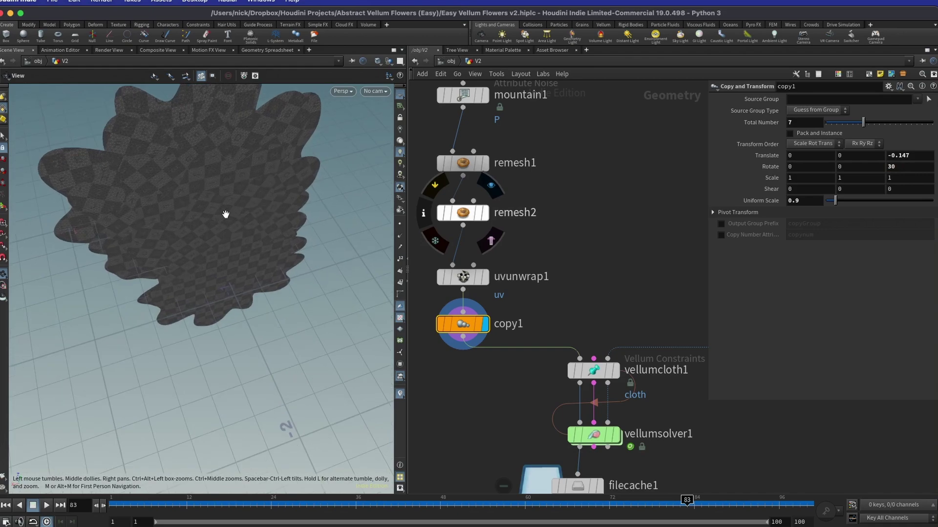
mouse_move(224, 219)
left_mouse_down()
mouse_move(236, 245)
mouse_move(270, 239)
mouse_move(310, 255)
mouse_move(236, 259)
mouse_move(238, 222)
left_mouse_up()
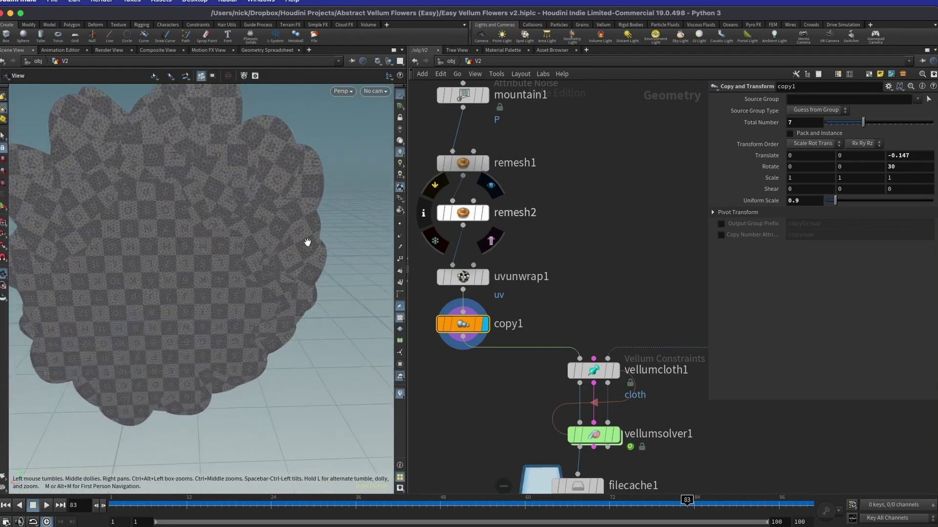
scroll(243, 279, "down", 5)
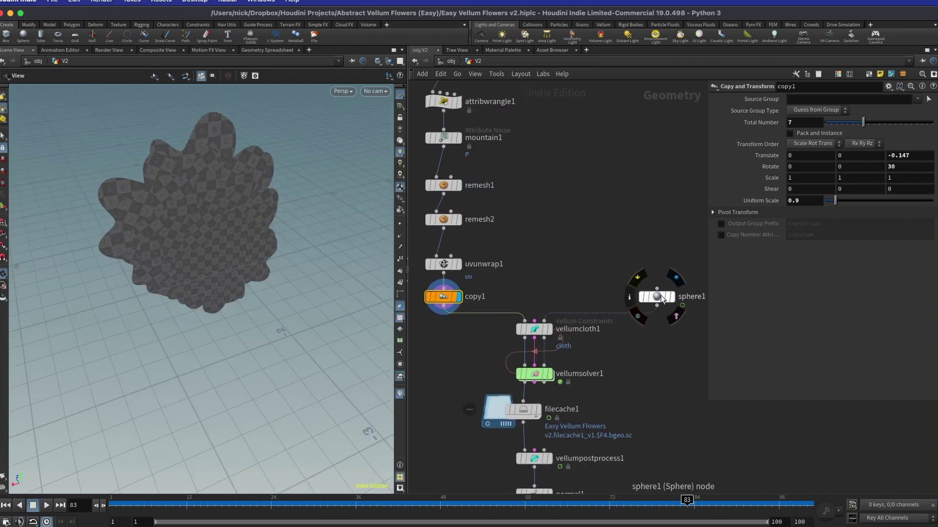
Display sphere1 to check the collision sphere's settings, and display vellumsolver1 to view the simulated flower.
left_click(679, 299)
left_click(672, 297)
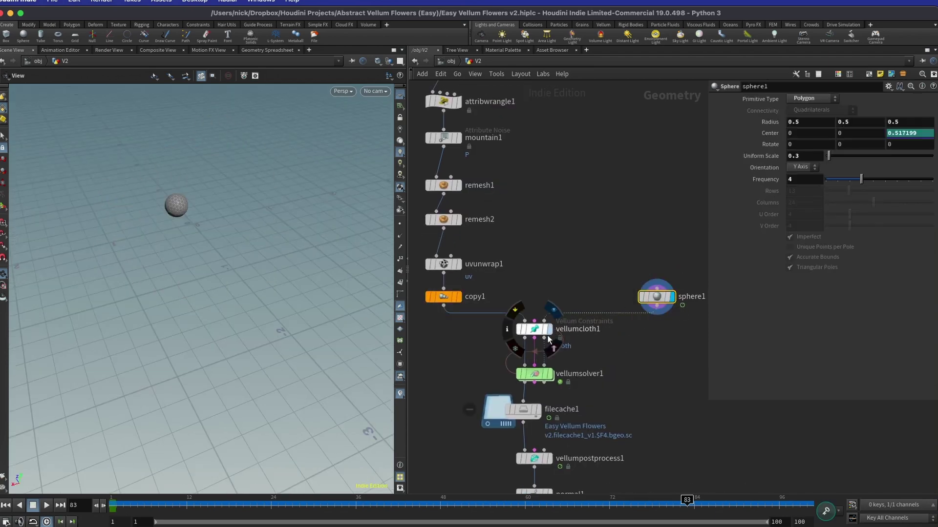
left_click(553, 348)
left_click(549, 374)
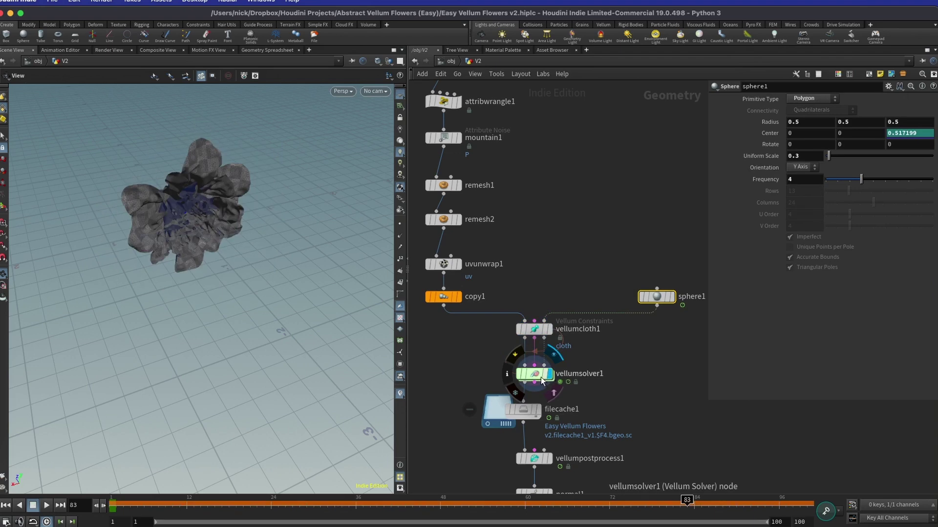
Examine the popwind1 and popwind2 settings in vellumsolver1's forces network and return to the V2 network.
left_click(533, 376)
double_click(534, 376)
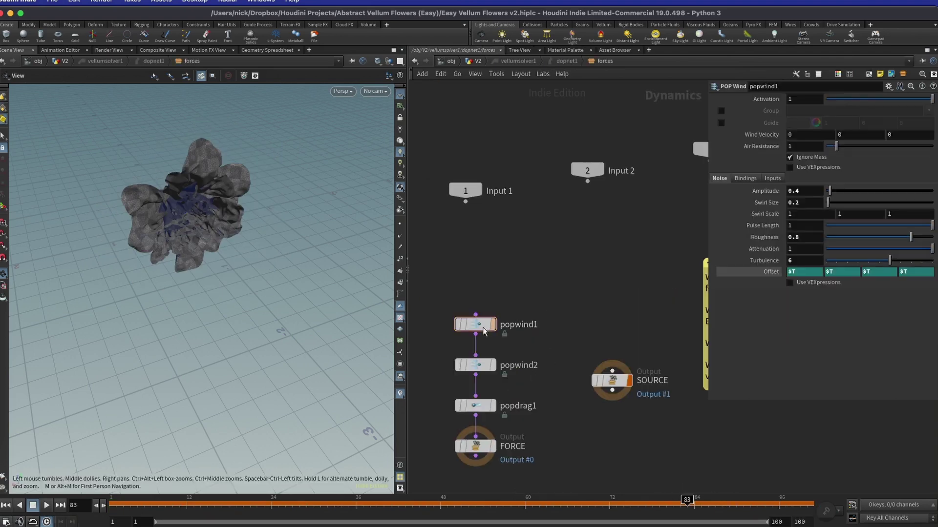
left_click(475, 365)
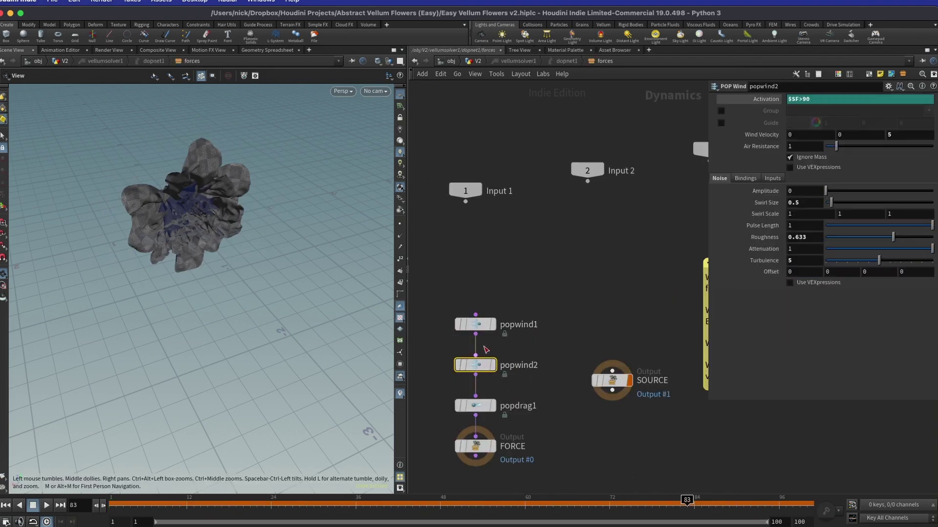
left_click(475, 324)
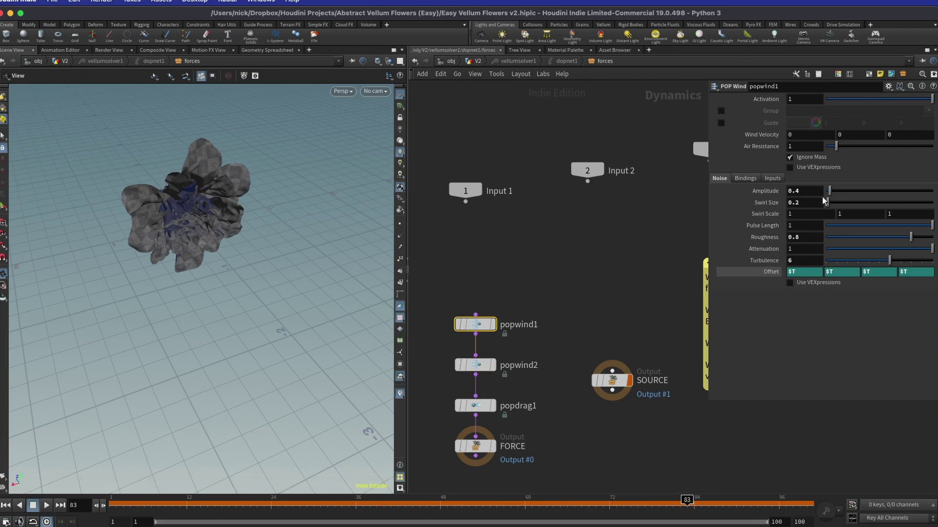
left_click(478, 60)
Display filecache1 and scrub through the cached simulation to review the flower, stopping at frame 78.
left_click(540, 264)
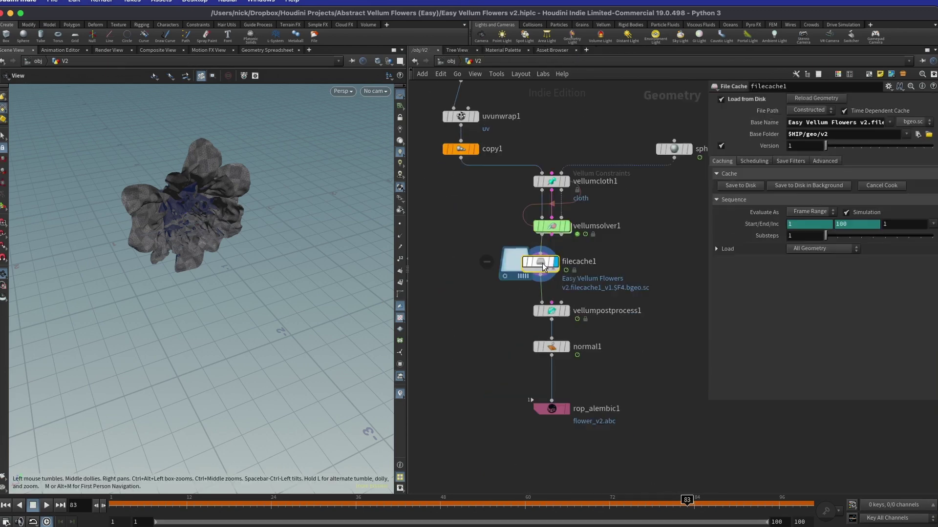
left_click_drag(176, 508, 766, 511)
left_click_drag(707, 511, 655, 503)
mouse_move(220, 293)
left_mouse_down()
mouse_move(244, 313)
mouse_move(230, 292)
mouse_move(238, 279)
mouse_move(220, 272)
mouse_move(198, 226)
mouse_move(226, 303)
mouse_move(234, 293)
left_mouse_up()
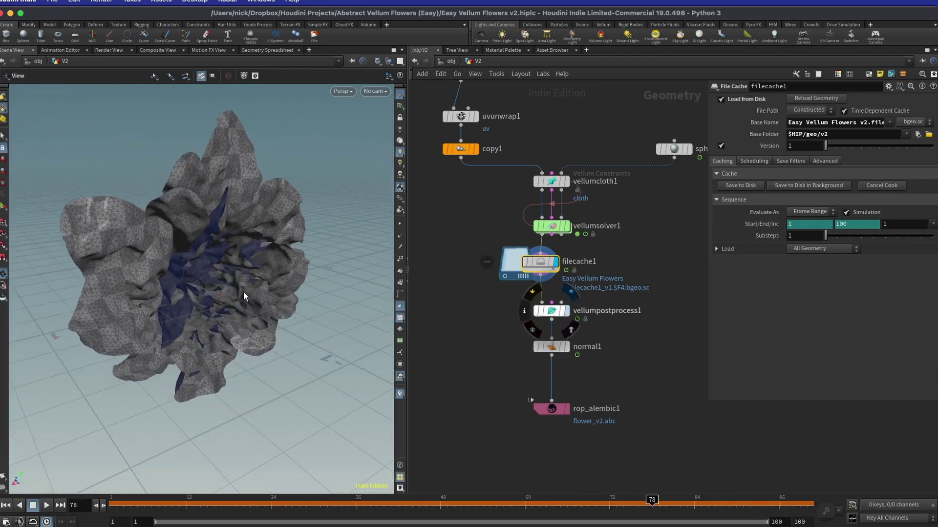
Display normal1 to inspect the post-processed flower and review the complete V2 node chain.
left_click(566, 347)
left_click_drag(182, 293, 310, 224)
scroll(468, 330, "down", 6)
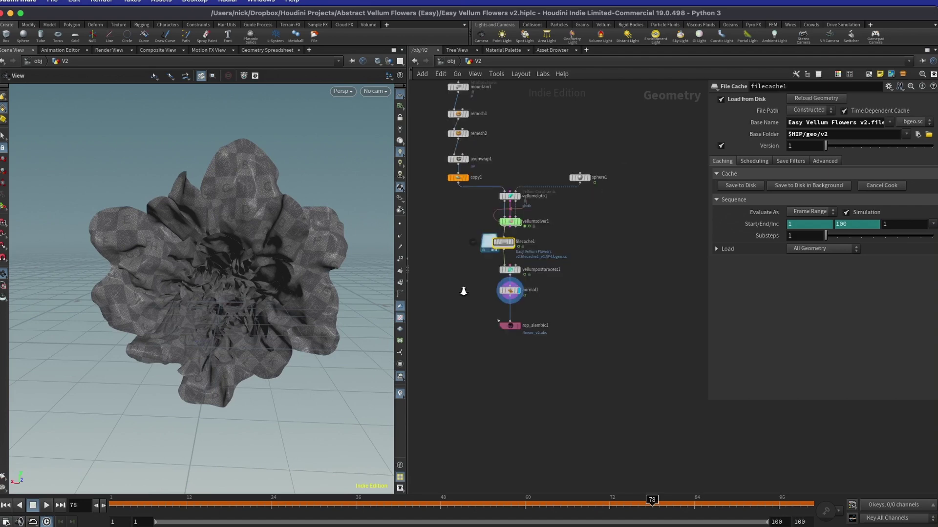
scroll(468, 330, "up", 5)
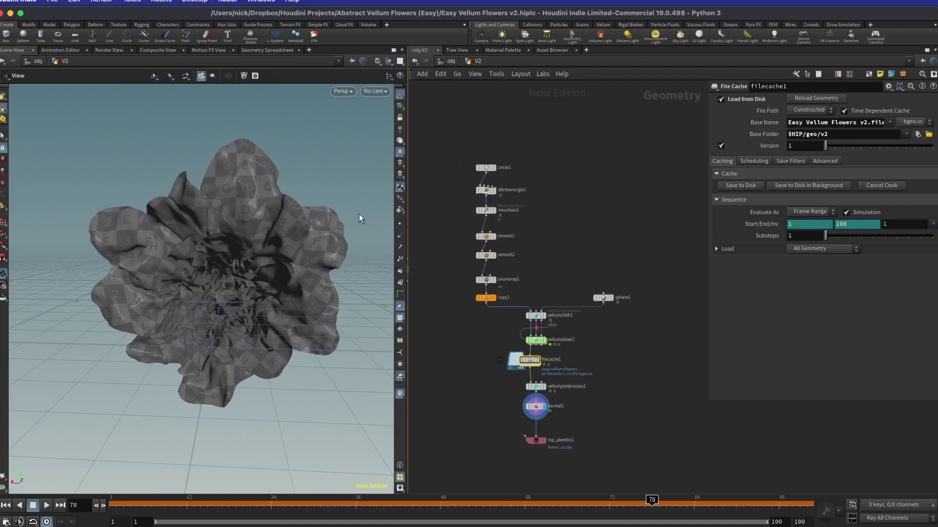
Open the V3 geometry network, view its cached flower and bring the start of its node chain into view.
left_click(447, 61)
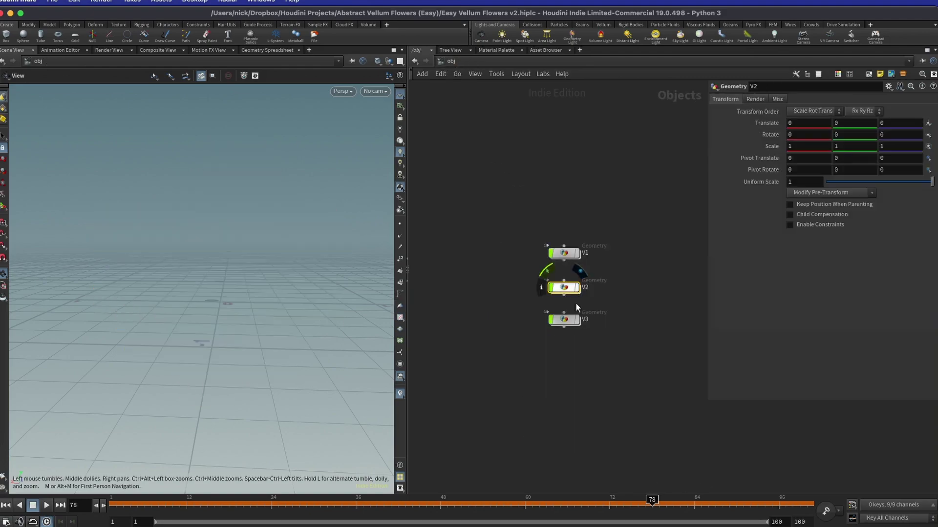
double_click(579, 323)
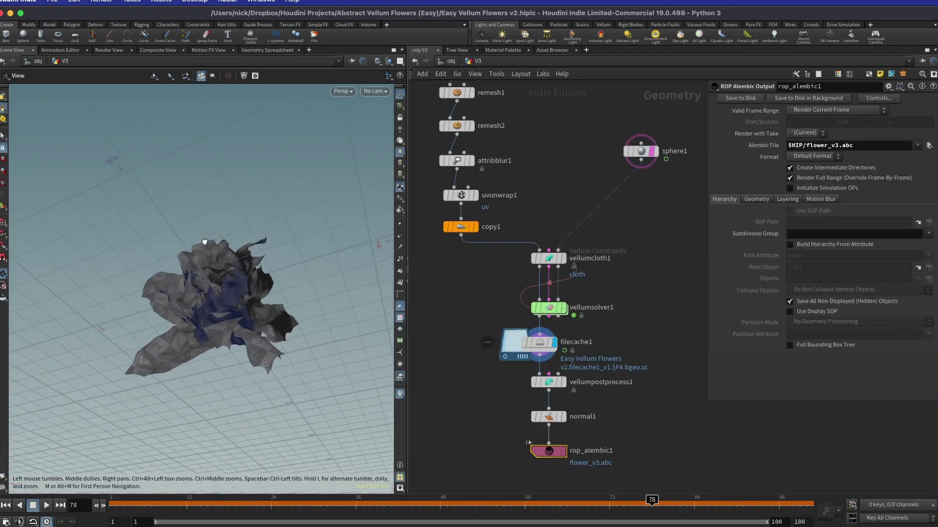
left_click_drag(223, 279, 293, 318)
middle_click_drag(546, 187, 603, 361)
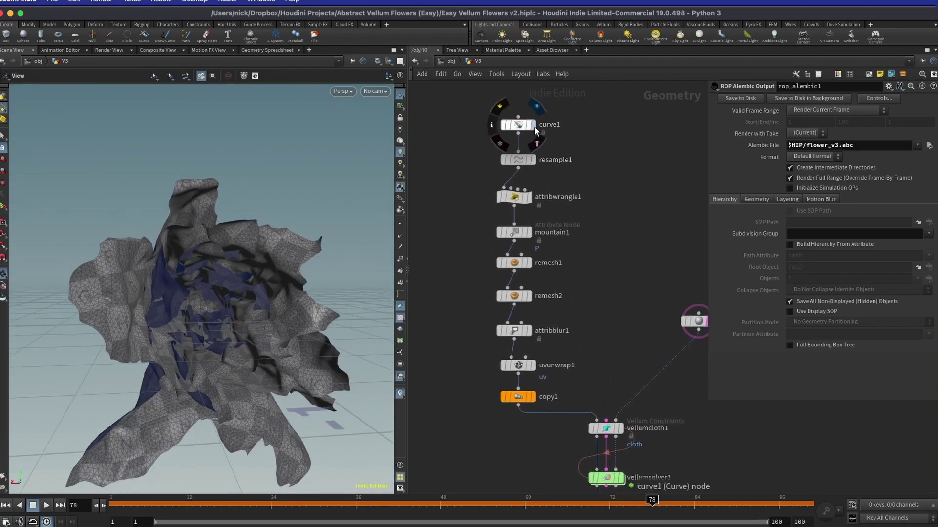
Display curve1 and view its hand-drawn flower outline straight on in the back view.
left_click(519, 125)
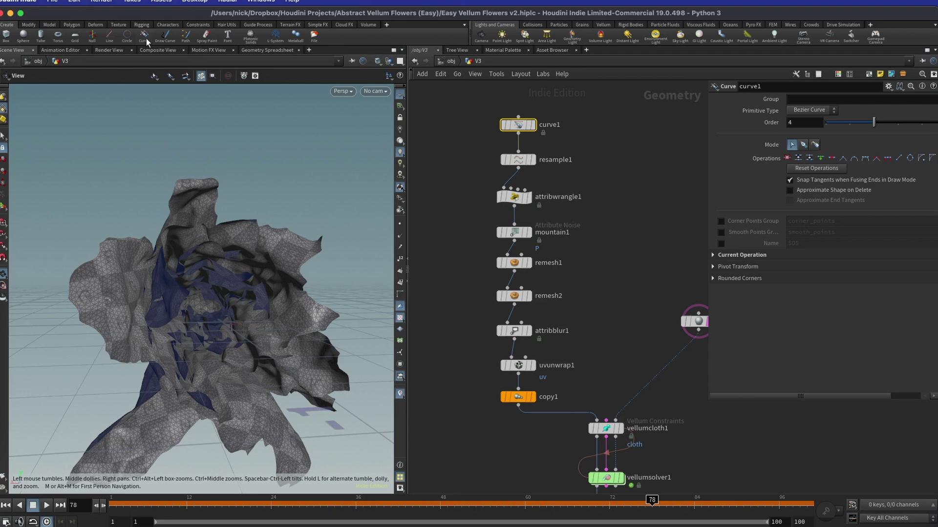
key("r")
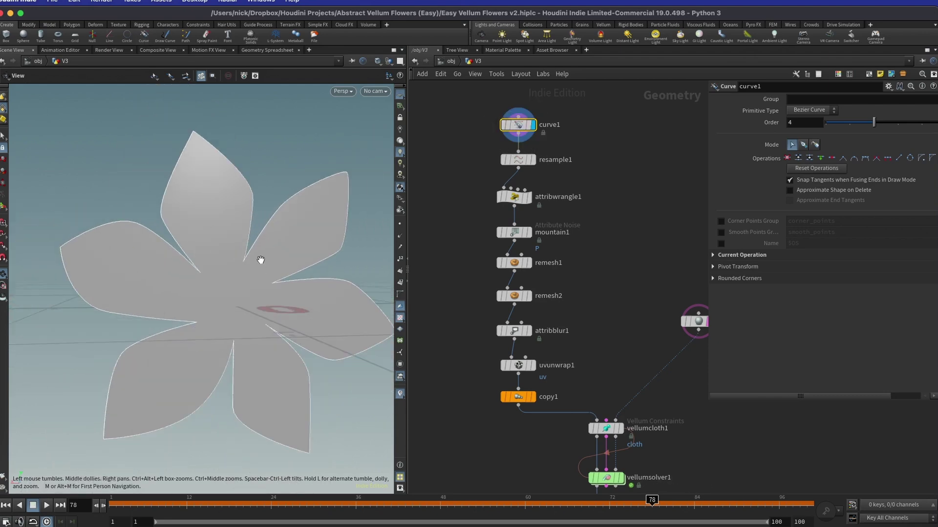
key("space+3")
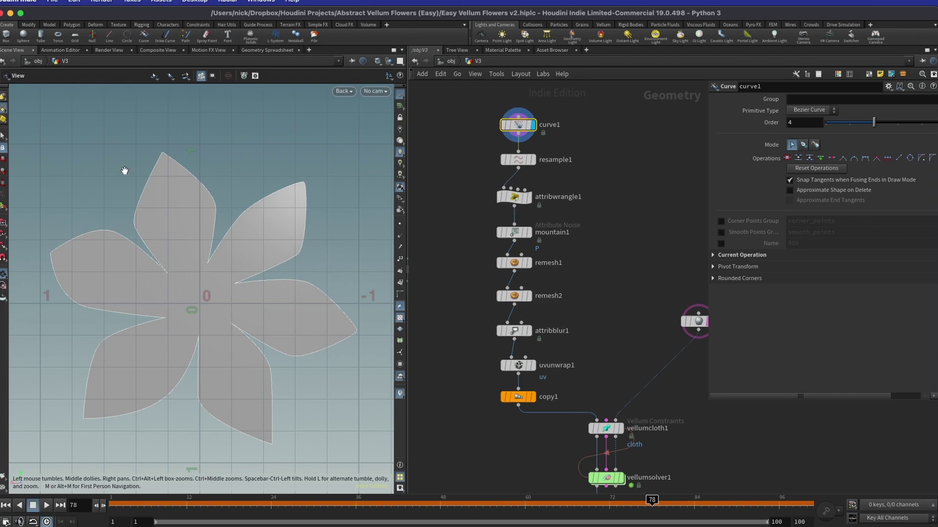
Edit curve1 by moving the tip anchor point of the upper-right petal slightly outward.
key("Return")
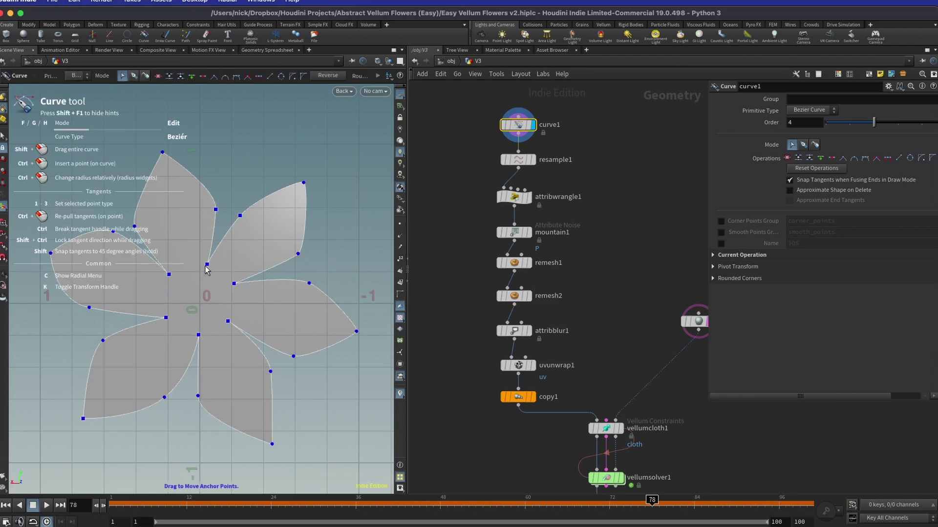
left_click_drag(303, 181, 313, 186)
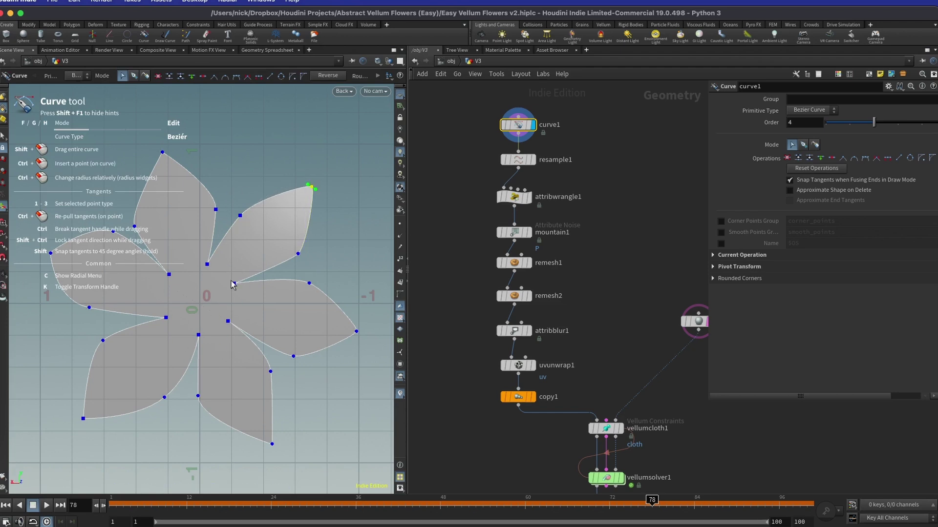
key("Escape")
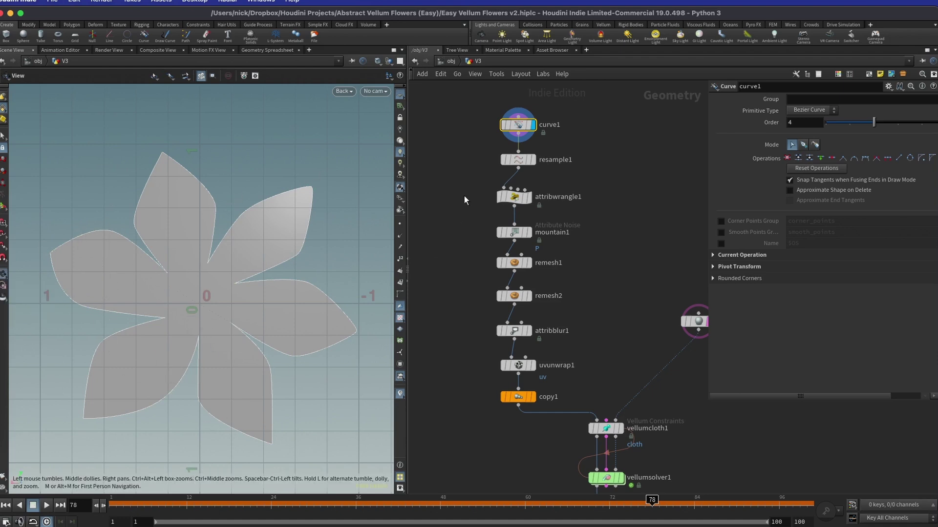
Go to frame 8, display resample1 and turn on the point numbers to examine the resampled outline and its segment settings.
left_click(520, 161)
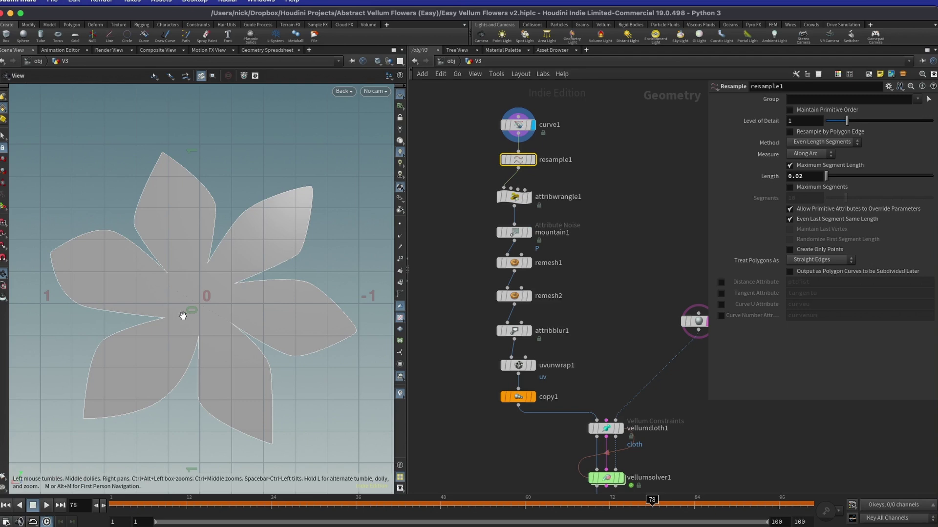
left_click_drag(537, 247, 483, 163)
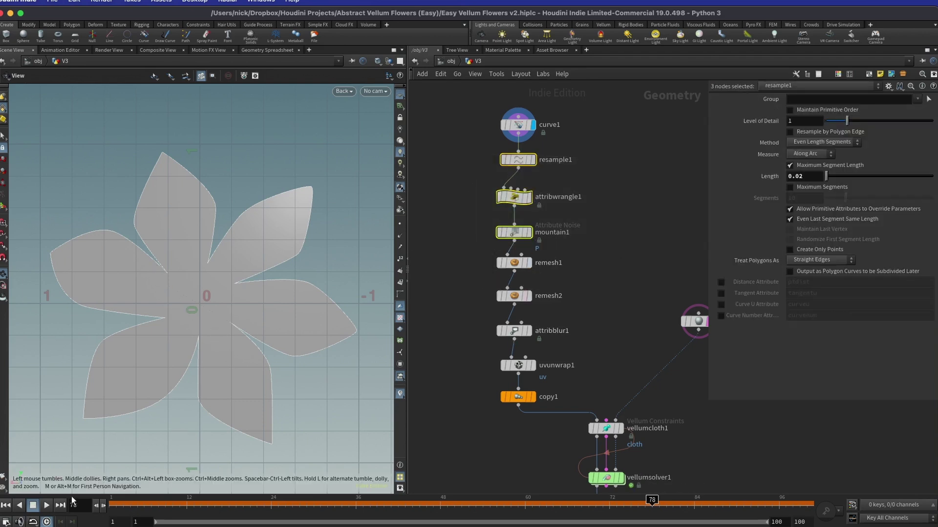
left_click(115, 508)
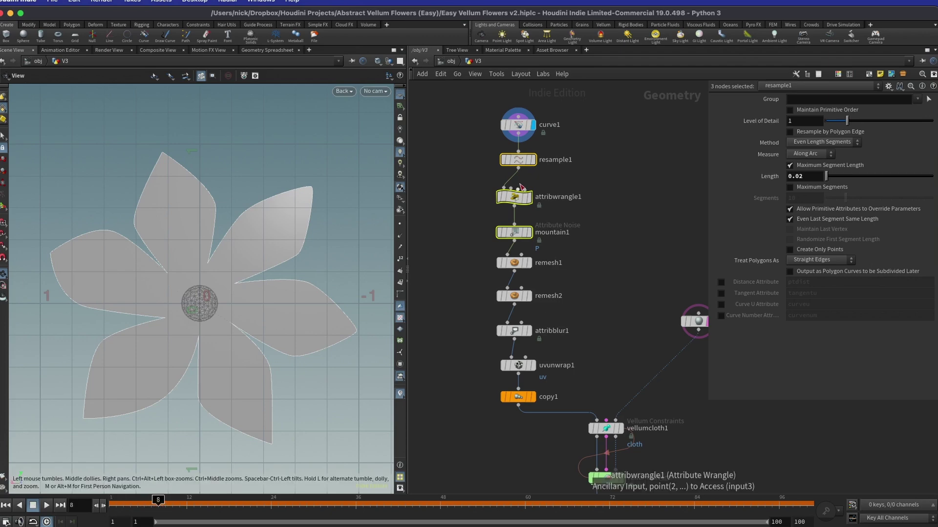
left_click_drag(298, 247, 314, 261)
left_click(522, 160)
left_click(533, 159)
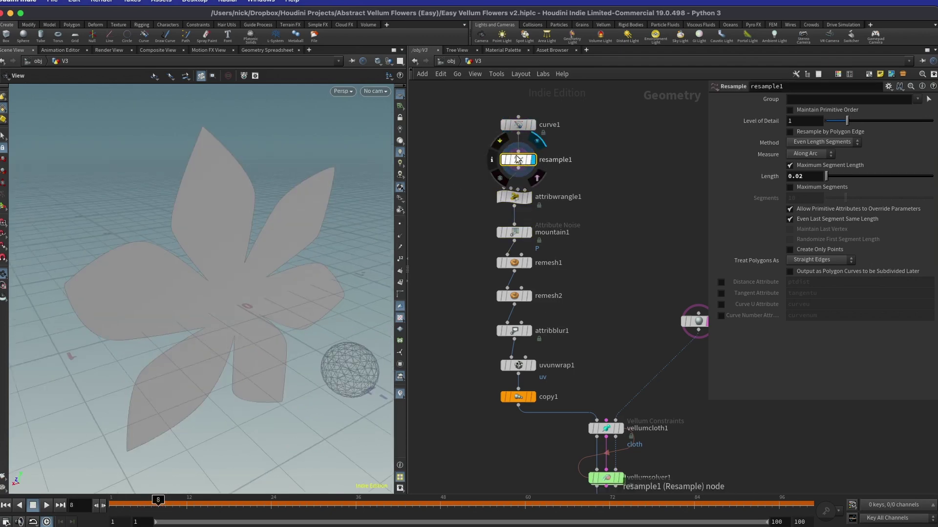
left_click(400, 236)
left_click(400, 236)
Examine the VEX expression in attribwrangle1, and display mountain1 to inspect its noise settings and effect on the outline.
left_click(513, 197)
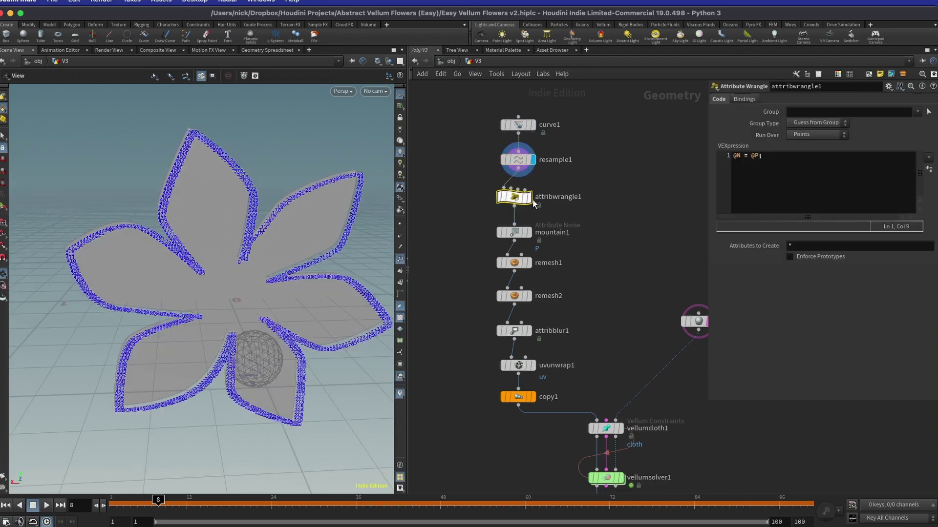
left_click(781, 165)
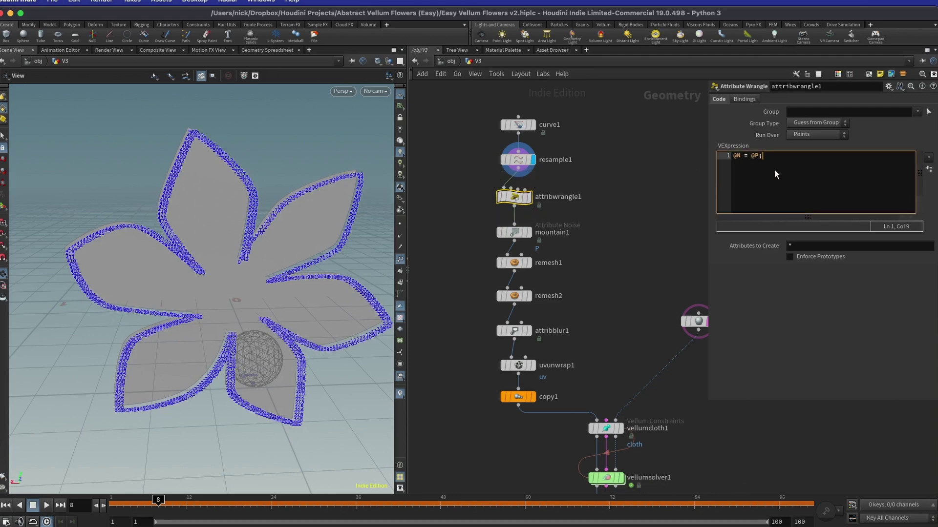
left_click(521, 235)
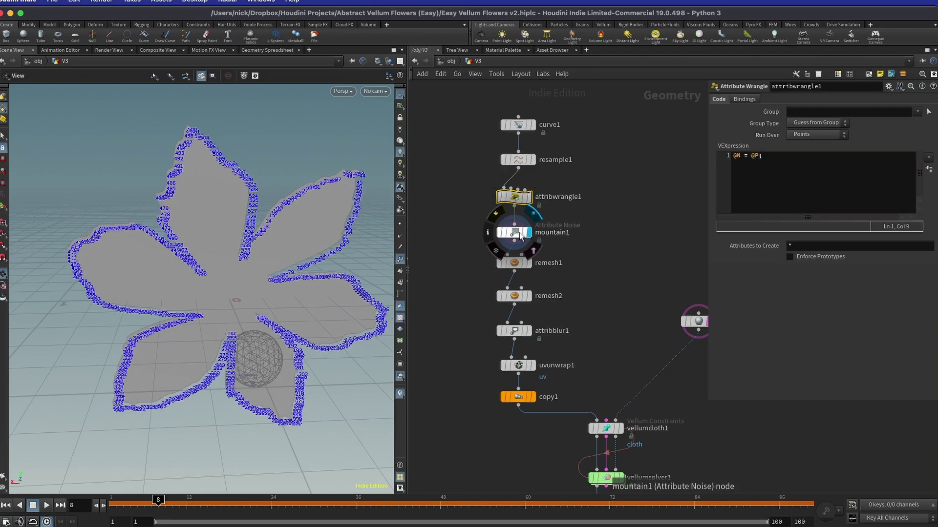
left_click(518, 233)
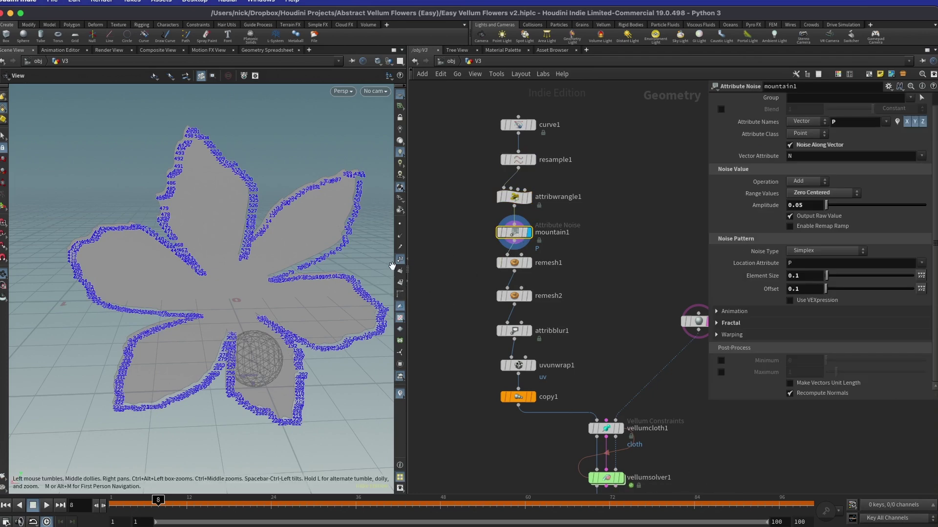
Turn off the point numbers and display remesh1 and remesh2 to view the flower's triangulated mesh.
left_click(399, 259)
left_click_drag(268, 262, 437, 250)
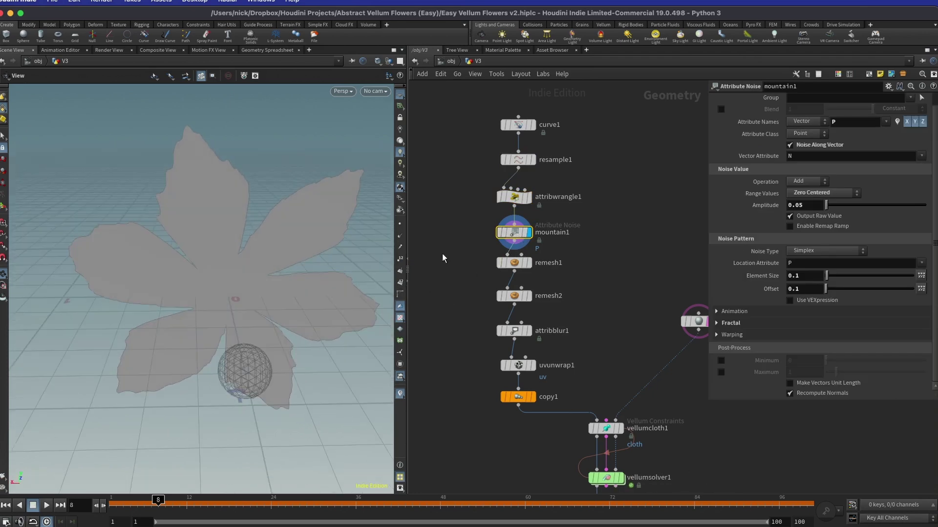
left_click(529, 263)
left_click(529, 295)
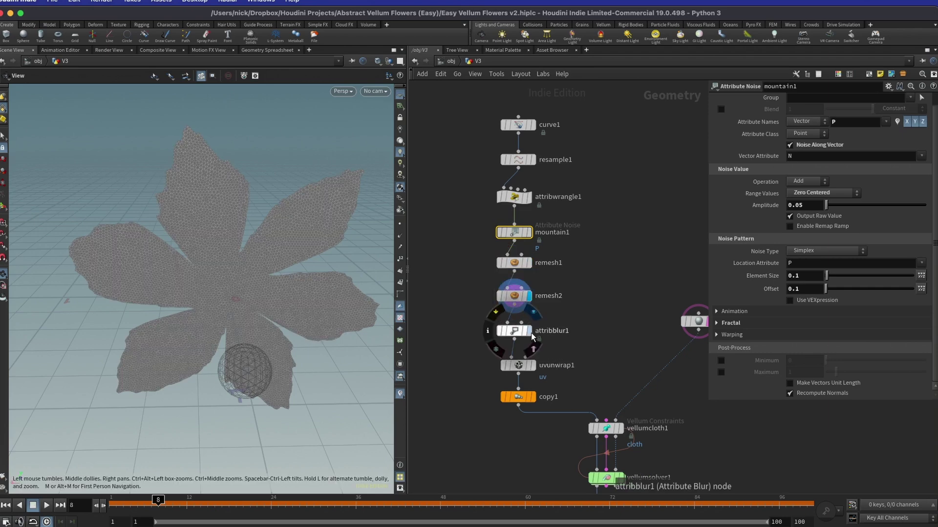
Display attribblur1, inspect its blur settings, and compare the smoothed petal mesh with the remesh2 result up close.
left_click(529, 332)
left_click(514, 334)
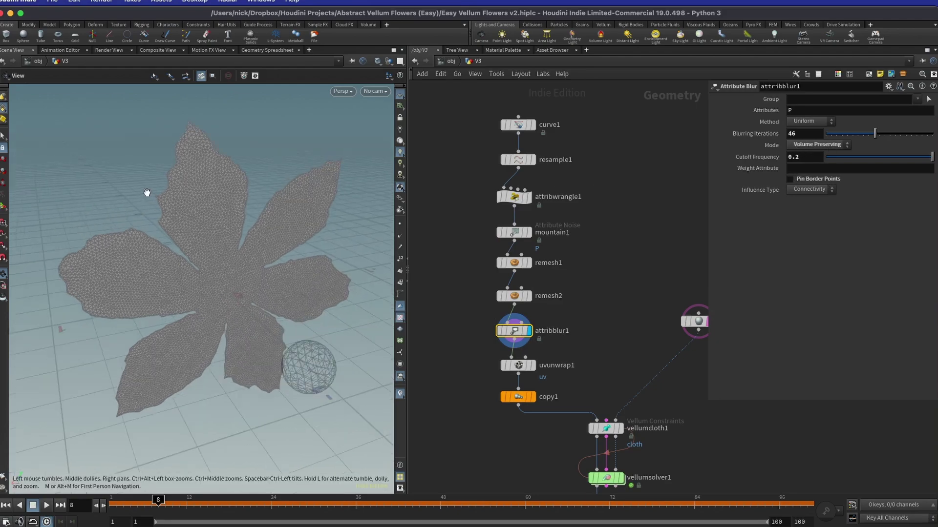
scroll(161, 200, "up", 8)
scroll(158, 193, "down", 10)
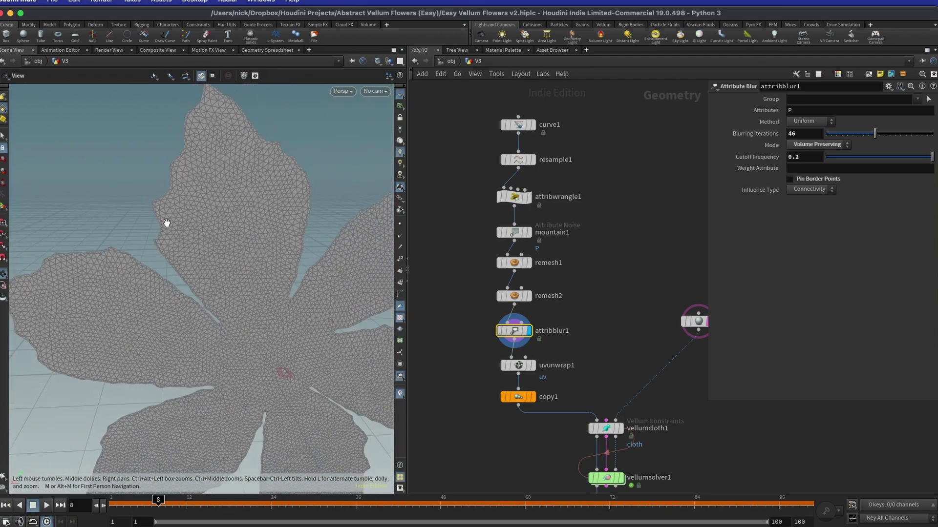
left_click_drag(200, 222, 166, 207)
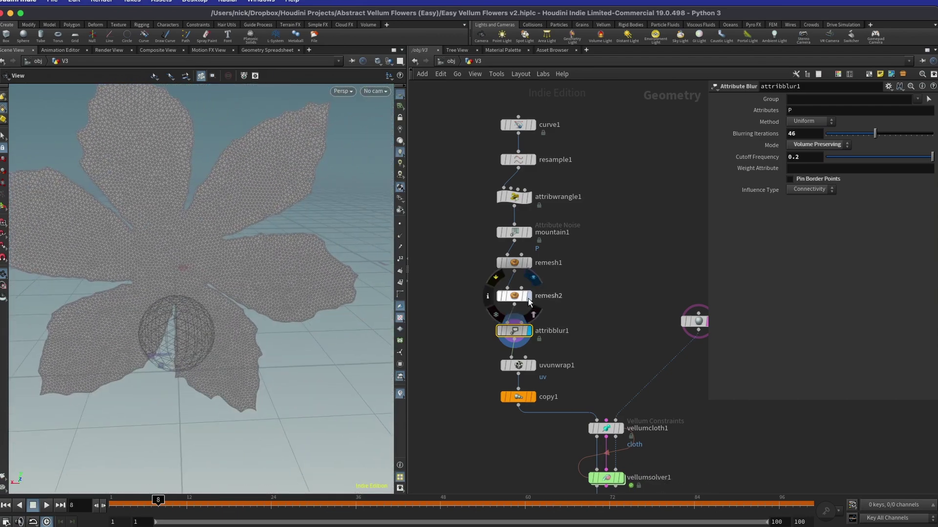
left_click(529, 332)
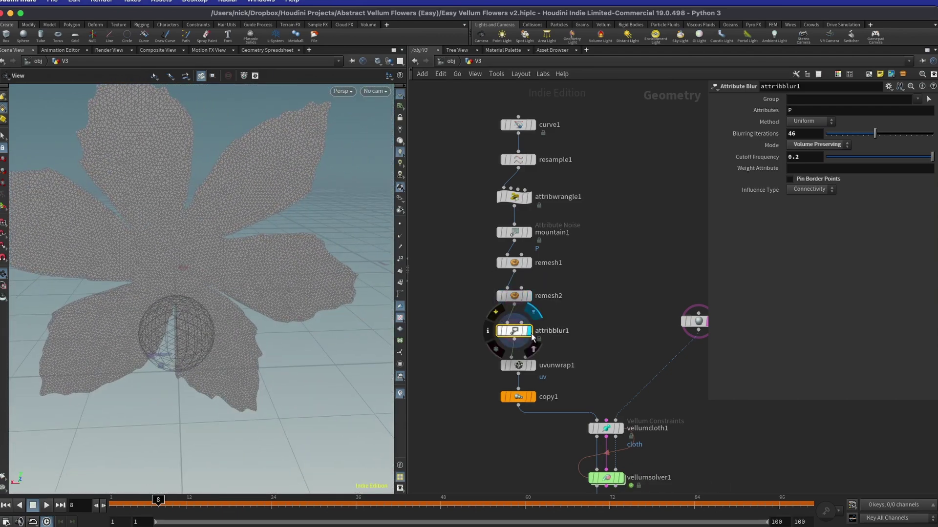
left_click_drag(293, 274, 257, 287)
Display uvunwrap1 and copy1 to examine the UV layout and the stacked petal copies from the side.
left_click(534, 366)
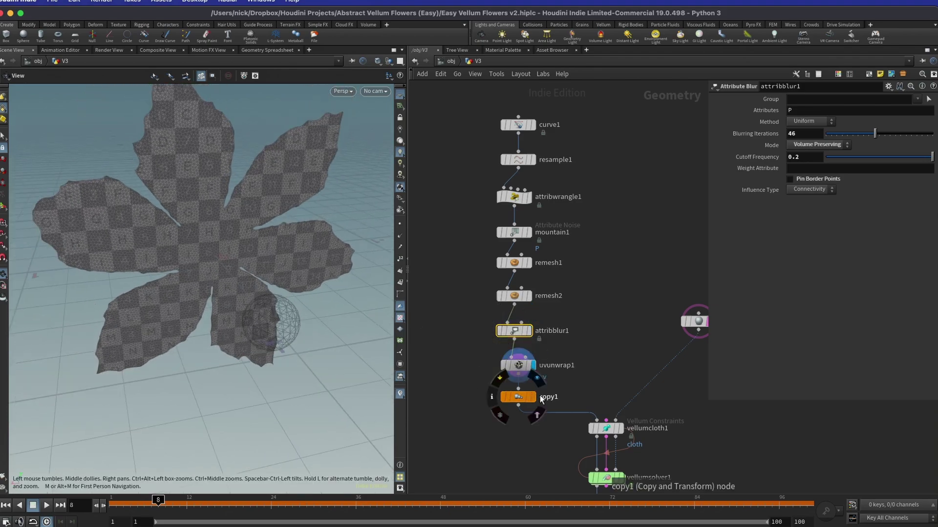
left_click(532, 396)
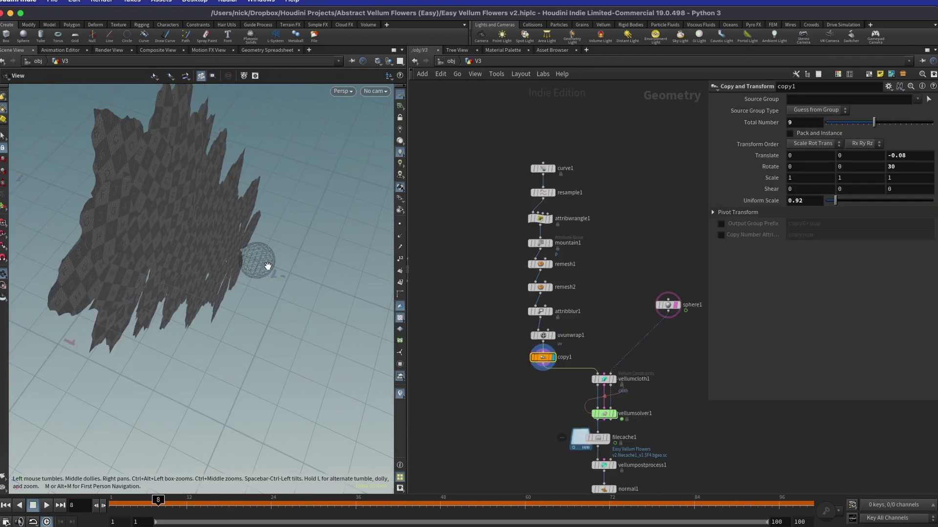
left_click_drag(266, 266, 256, 256)
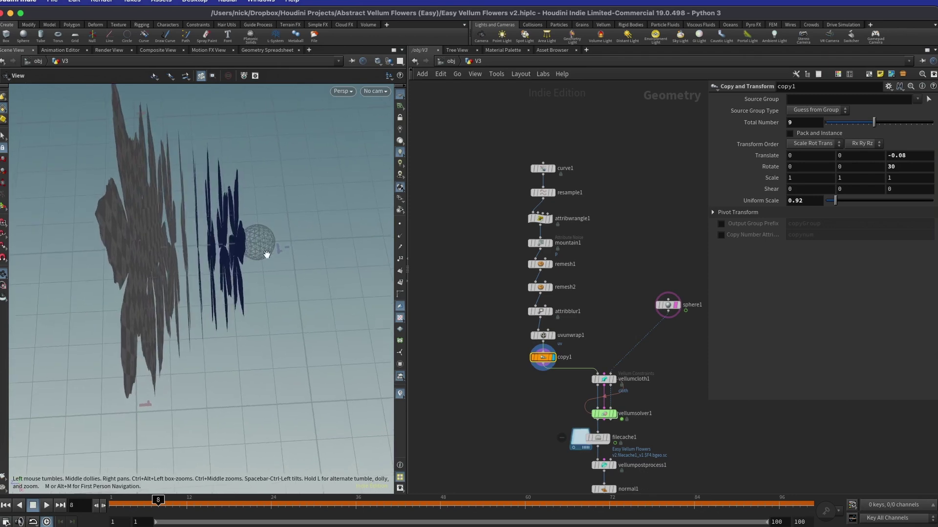
Display filecache1, inspect the popwind1 force inside vellumsolver1, and scrub the cached simulation to frame 80.
left_click(602, 440)
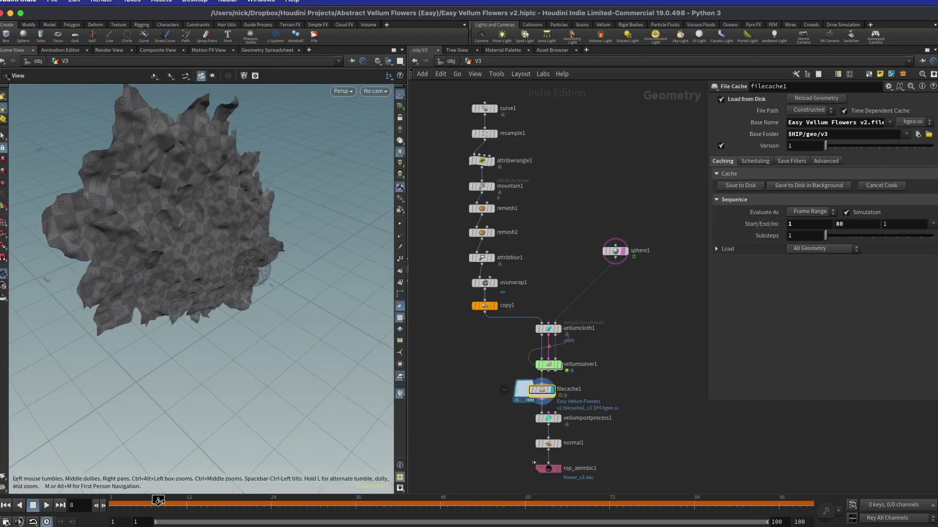
left_click_drag(158, 499, 193, 499)
double_click(545, 367)
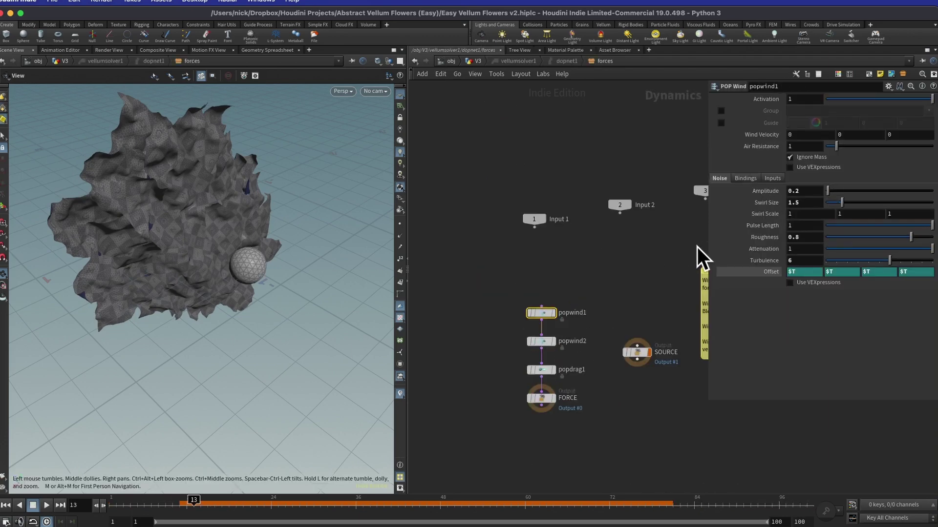
left_click(477, 61)
left_click_drag(371, 500, 666, 503)
left_click_drag(196, 293, 254, 254)
Examine the bend stiffness options of vellumcloth1 and inspect the cached flower from several angles, ending at frame 67.
left_click(542, 330)
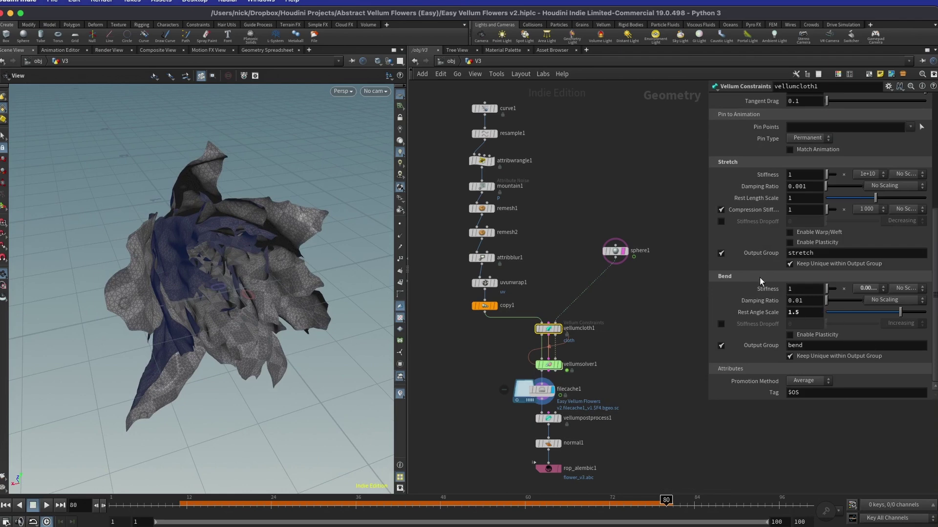
left_click(873, 288)
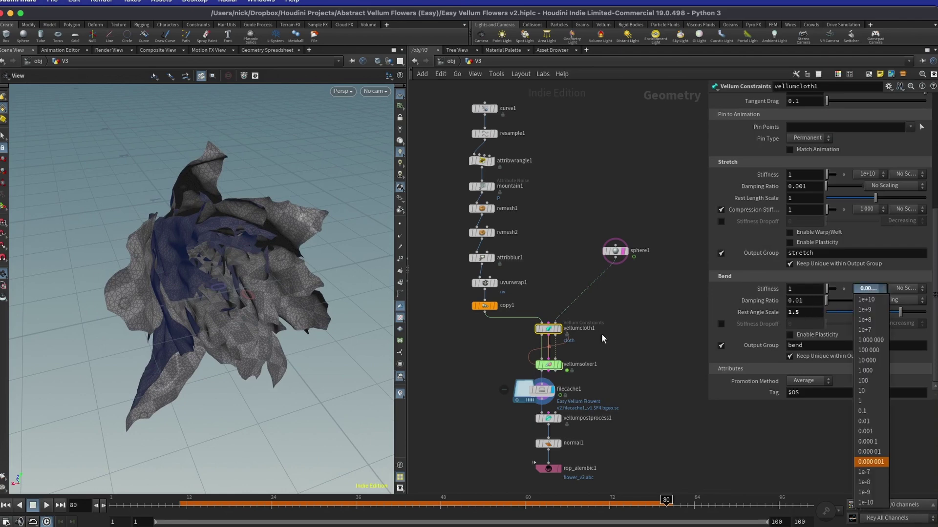
left_click_drag(195, 248, 222, 331)
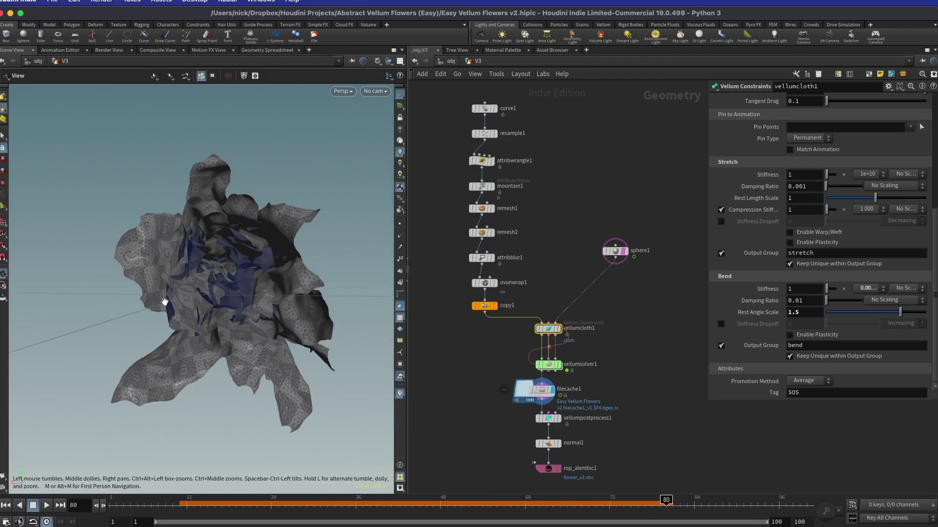
mouse_move(615, 500)
left_mouse_down()
mouse_move(559, 501)
mouse_move(603, 501)
left_mouse_up()
left_click_drag(209, 268, 184, 297)
left_click_drag(259, 283, 244, 337)
Inspect the vellumpostprocess1 settings with the normal1 result displayed, and move the rop_alembic1 node further below normal1.
mouse_move(548, 421)
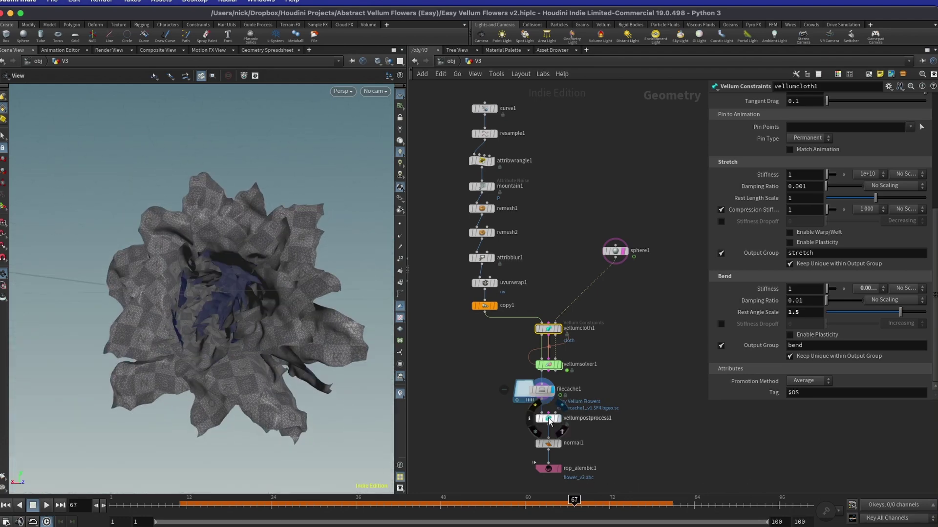
left_click(550, 421)
left_click_drag(189, 339, 223, 351)
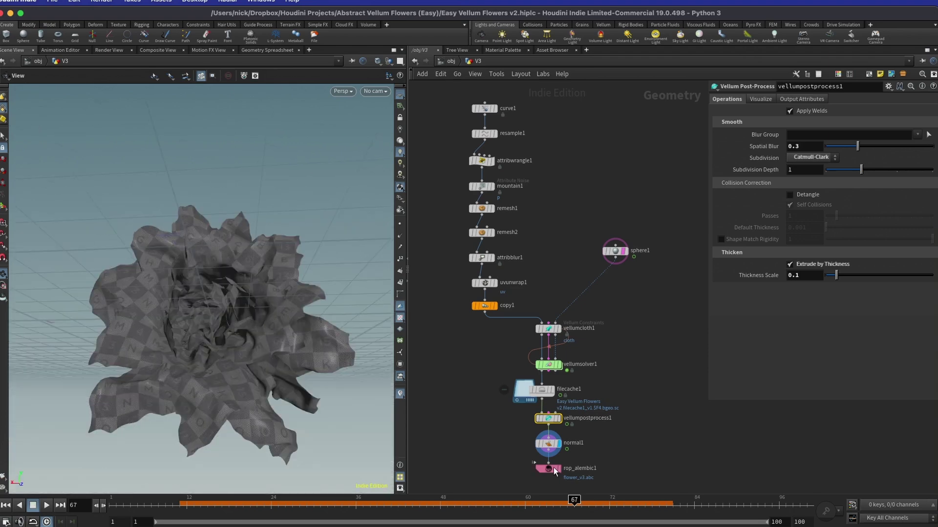
left_click_drag(551, 475, 548, 429)
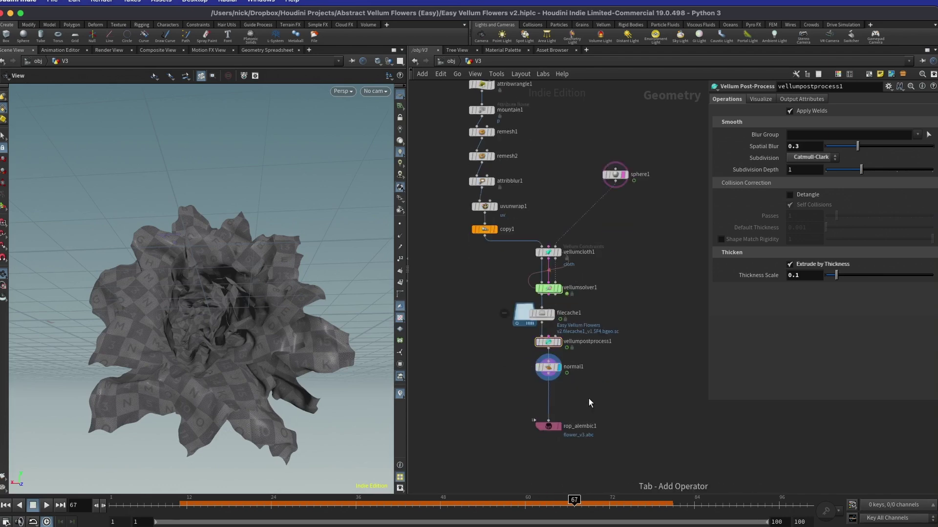
Examine remesh2's edge length options and view the finished flower's mesh density close up from several angles.
left_click(491, 156)
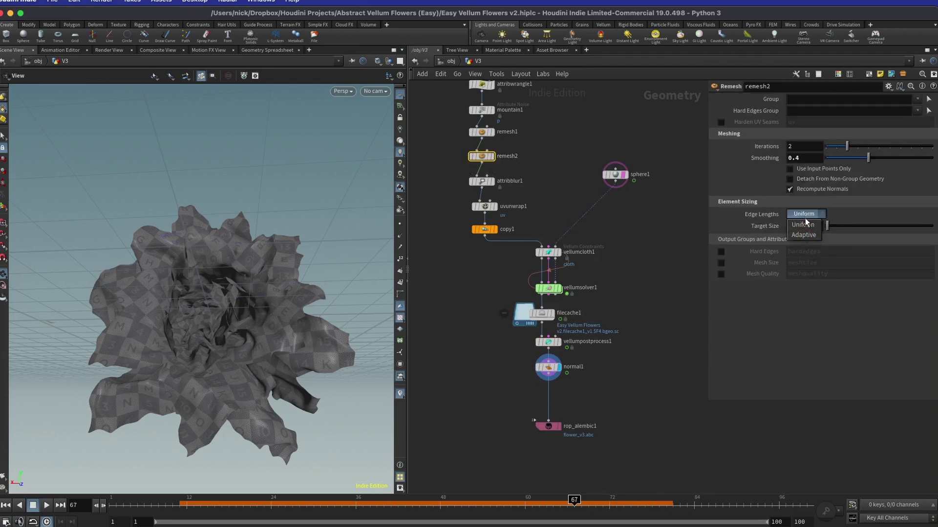
scroll(217, 301, "up", 5)
left_click_drag(217, 302, 259, 331)
scroll(312, 260, "up", 3)
left_click_drag(228, 293, 293, 254)
Examine rop_alembic1's export settings for flower_v3.abc and view the flower at frame 65.
left_click(548, 425)
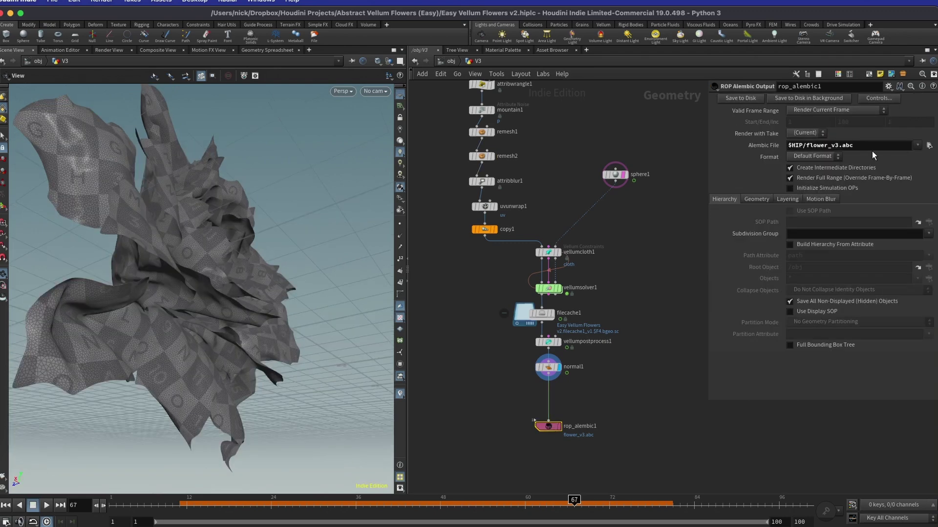
left_click_drag(147, 254, 210, 322)
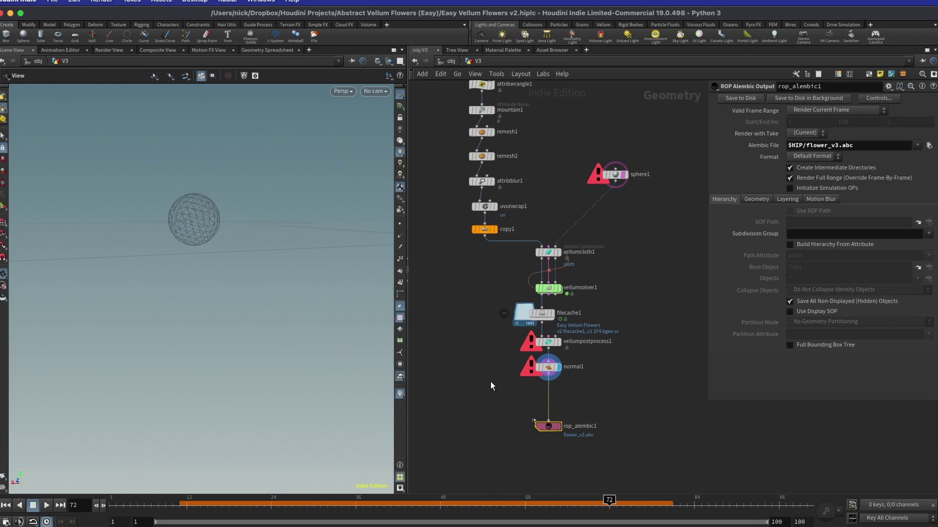
mouse_move(555, 320)
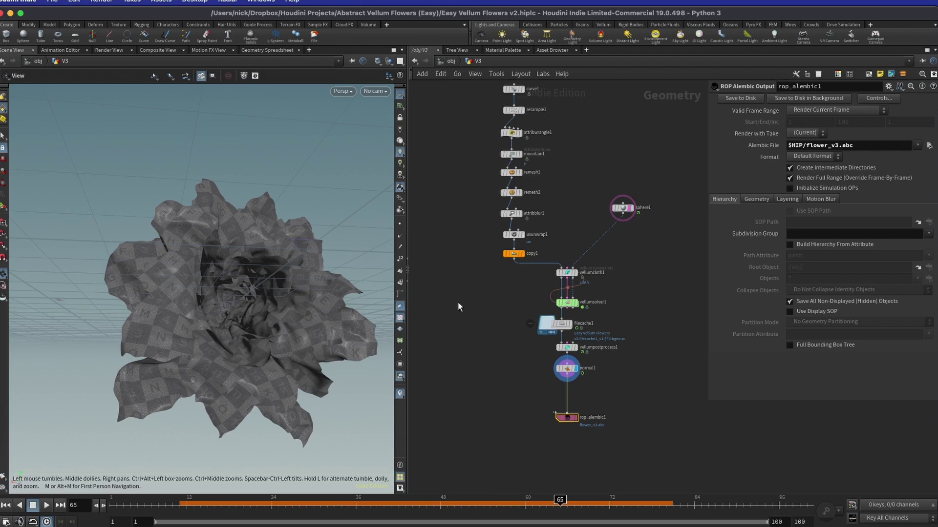
Switch to the Flower Scene project in Cinema 4D, disable the geo1.2 flower and enable the geo1.1 flower.
mouse_move(3, 374)
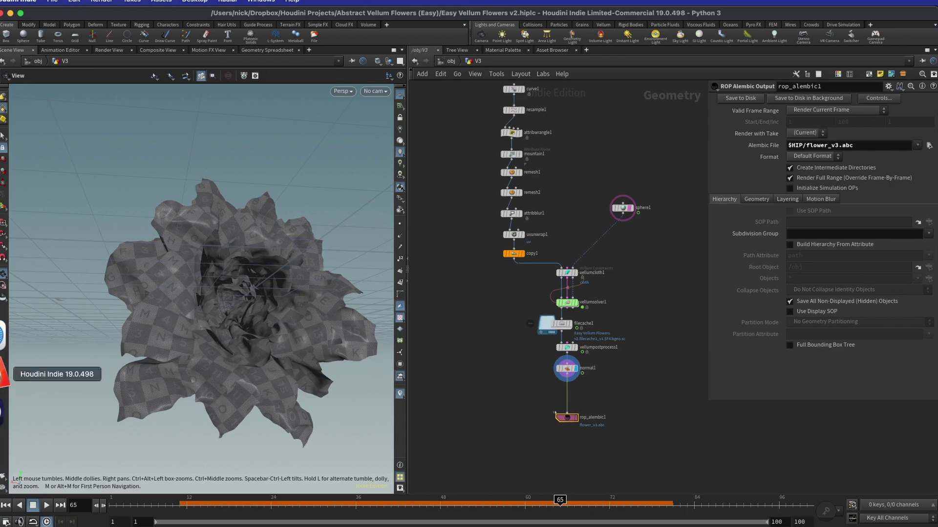
left_click(3, 411)
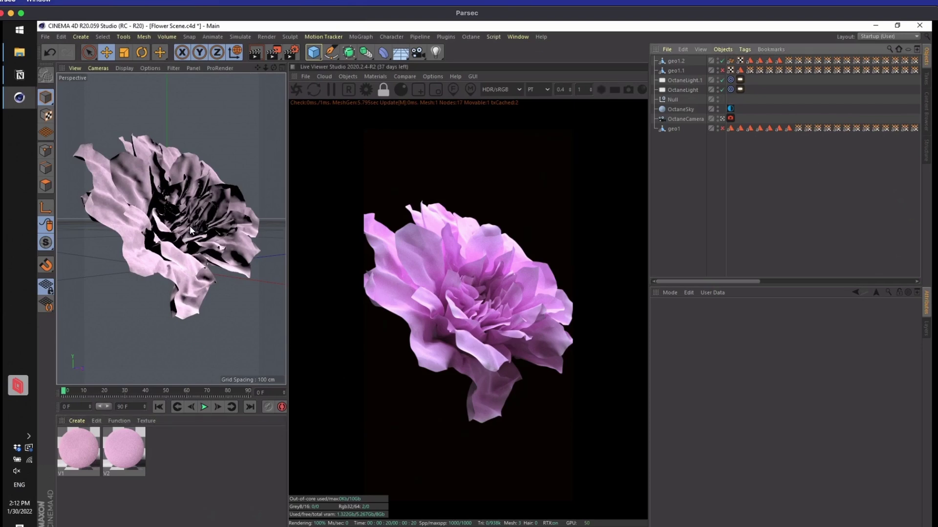
left_click(722, 61)
left_click(721, 71)
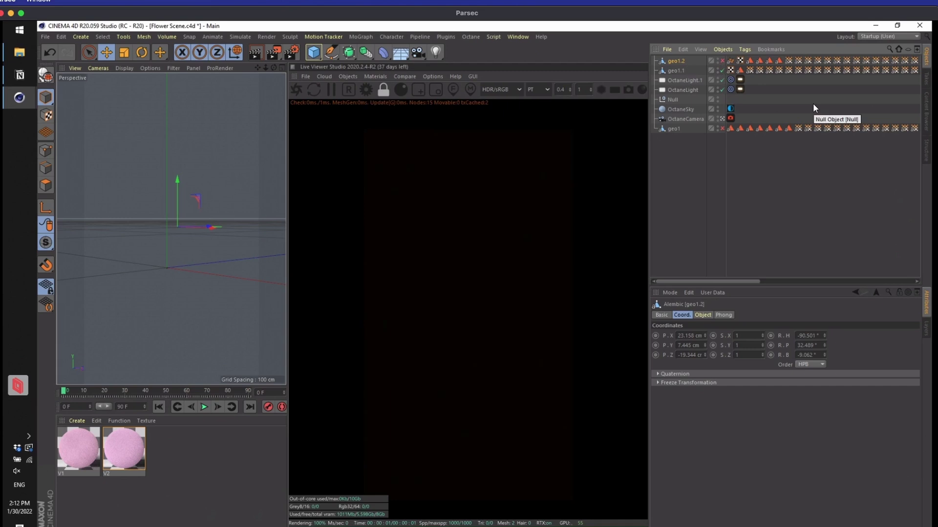
Examine the two Octane area lights, the Octane camera's imager settings and the Octane sky's environment texture.
left_click(683, 82)
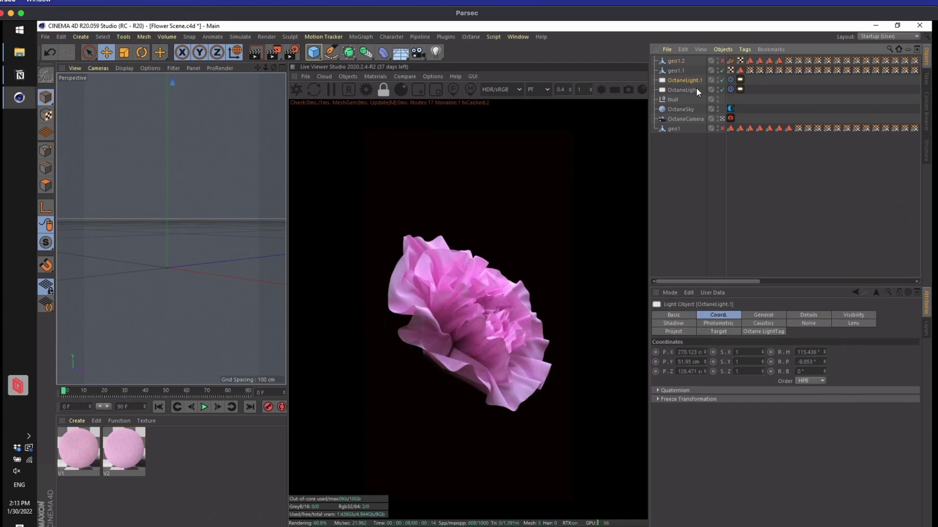
left_click(684, 90)
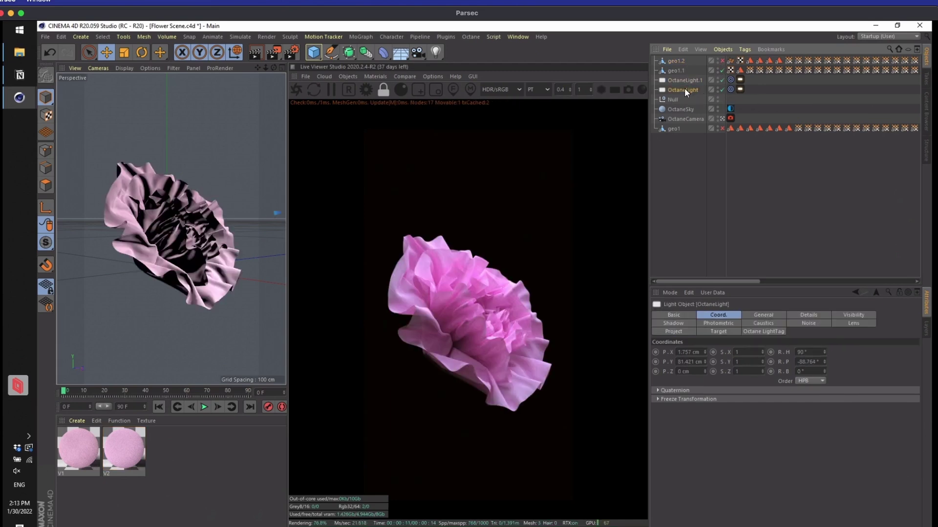
left_click(730, 118)
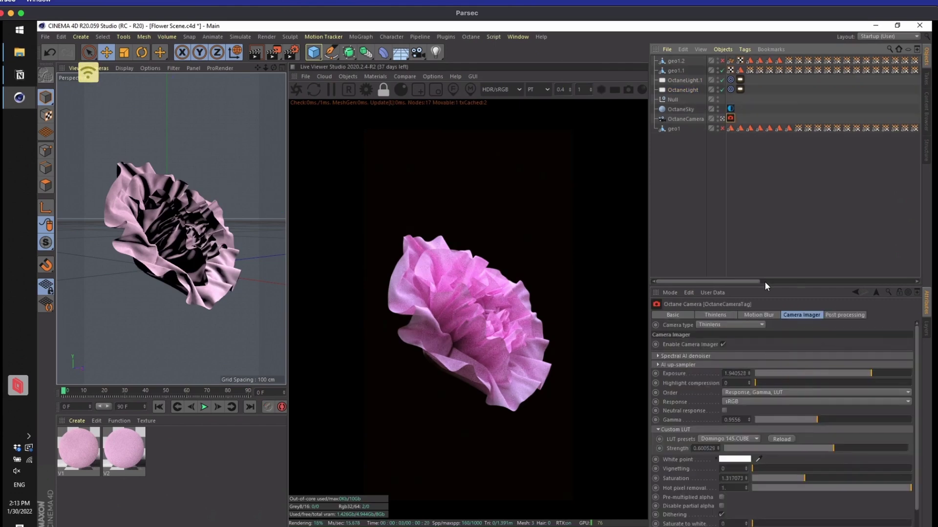
left_click(730, 109)
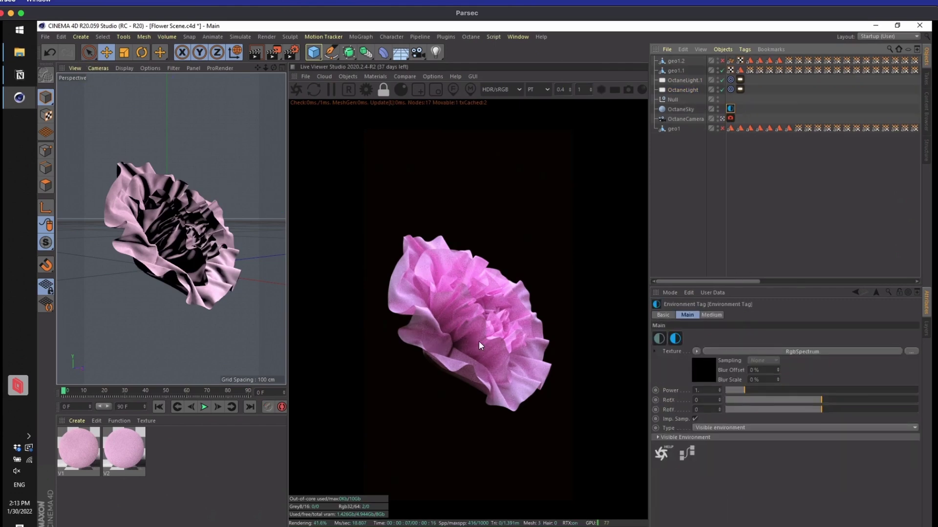
Disable the geo1.1 flower and rotate the V3 flower to a new orientation in the camera view.
left_click(676, 61)
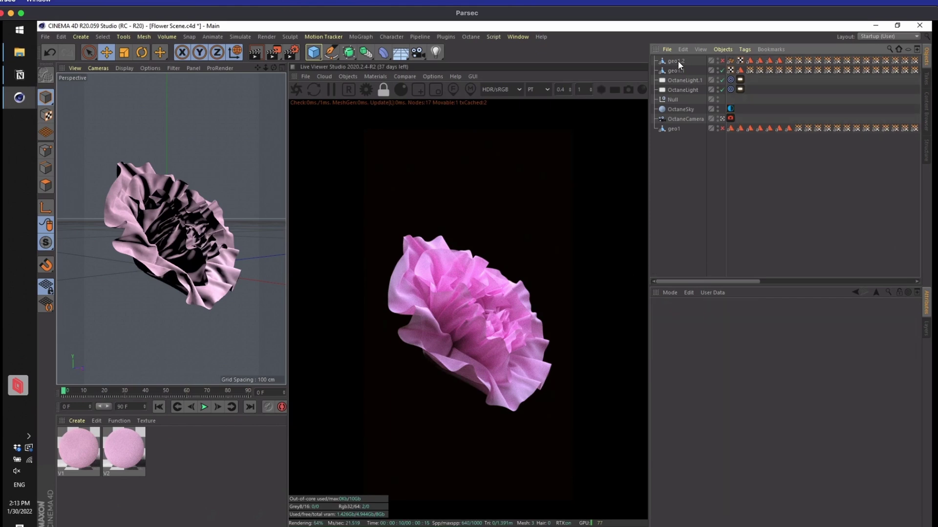
left_click(677, 71)
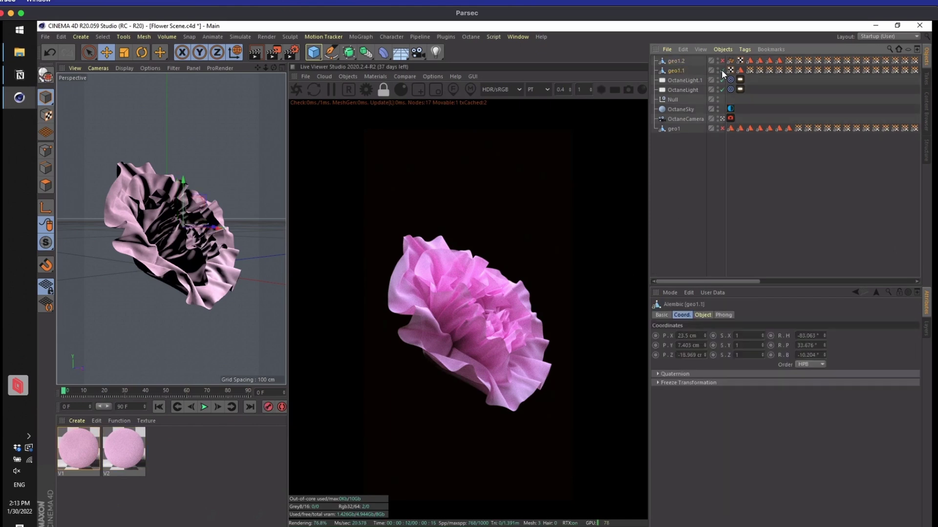
left_click(721, 70)
left_click(677, 59)
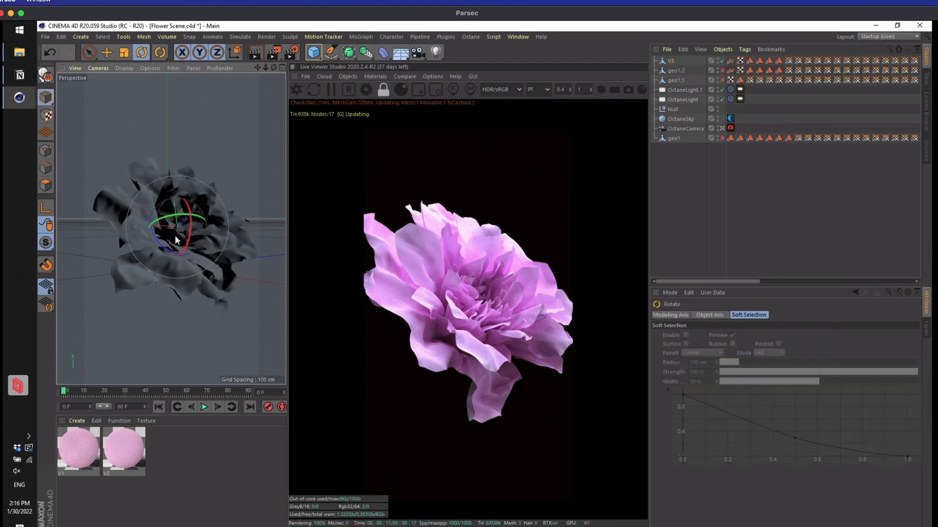
left_click_drag(177, 239, 149, 235)
Duplicate the V2 Octane material and rename the copy as V3.
left_click_drag(124, 449, 162, 478, "ctrl")
double_click(156, 474)
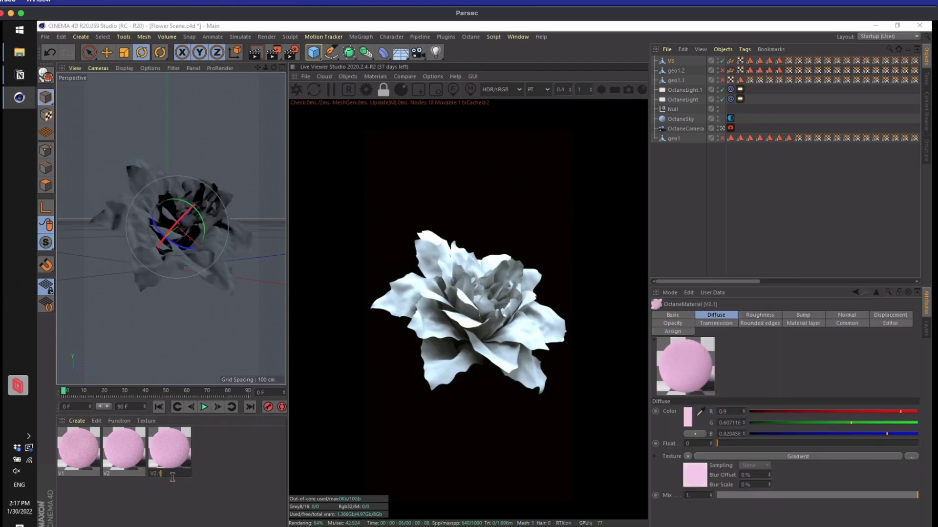
type("V3")
key("Return")
left_click(194, 344)
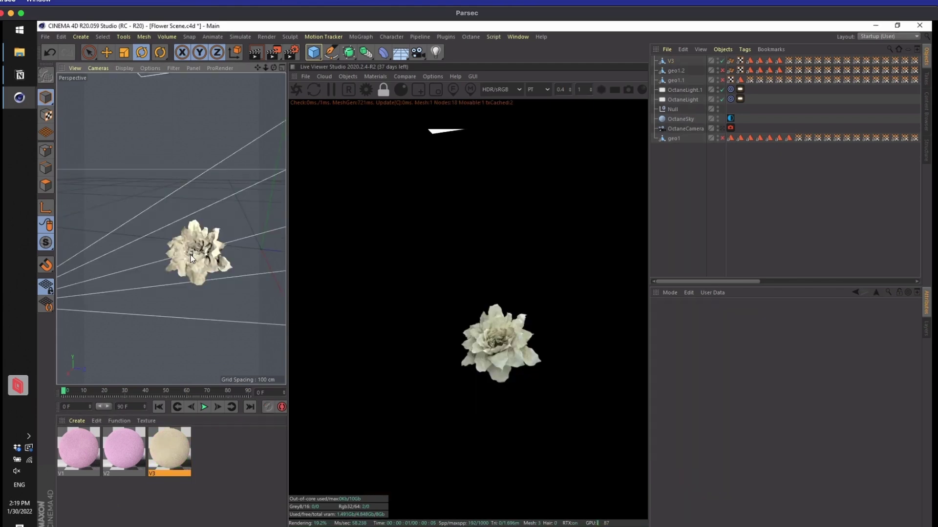
Orbit around the V3 flower and zoom in and out to examine its shape and cream material in the live render.
left_click_drag(186, 253, 270, 215, "alt")
scroll(174, 292, "up", 6)
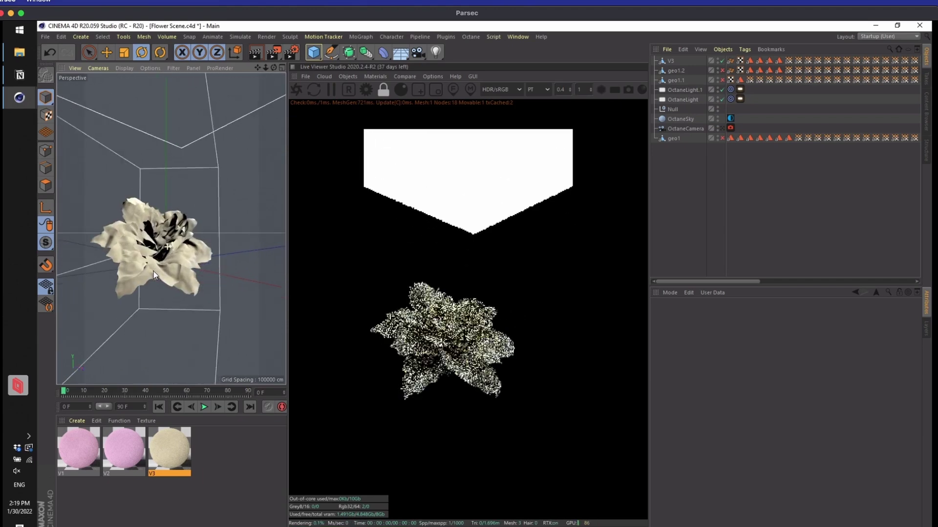
scroll(156, 278, "down", 5)
scroll(159, 247, "up", 7)
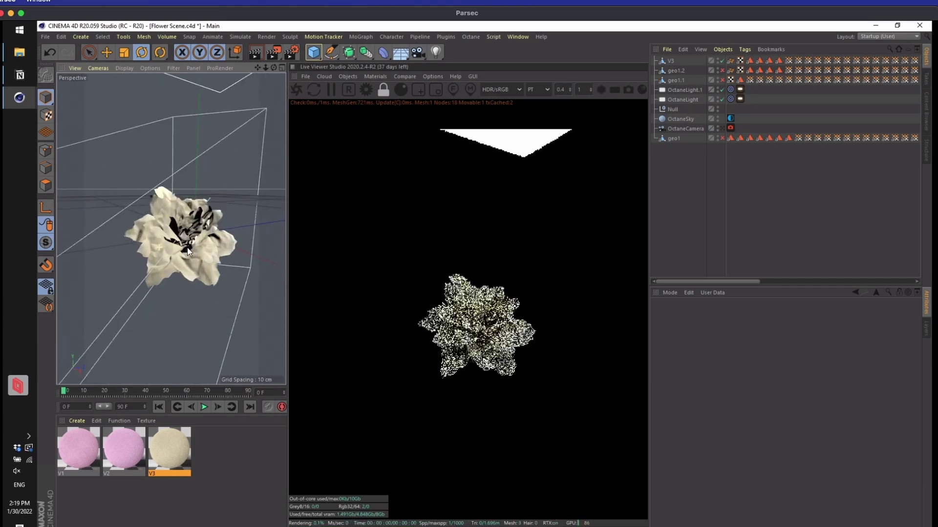
scroll(155, 253, "up", 2)
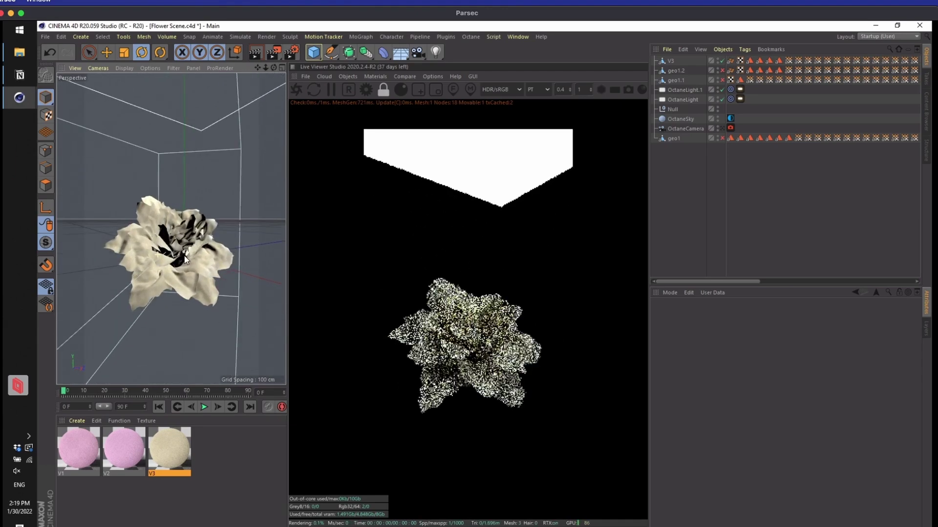
scroll(192, 233, "up", 4)
scroll(191, 237, "down", 5)
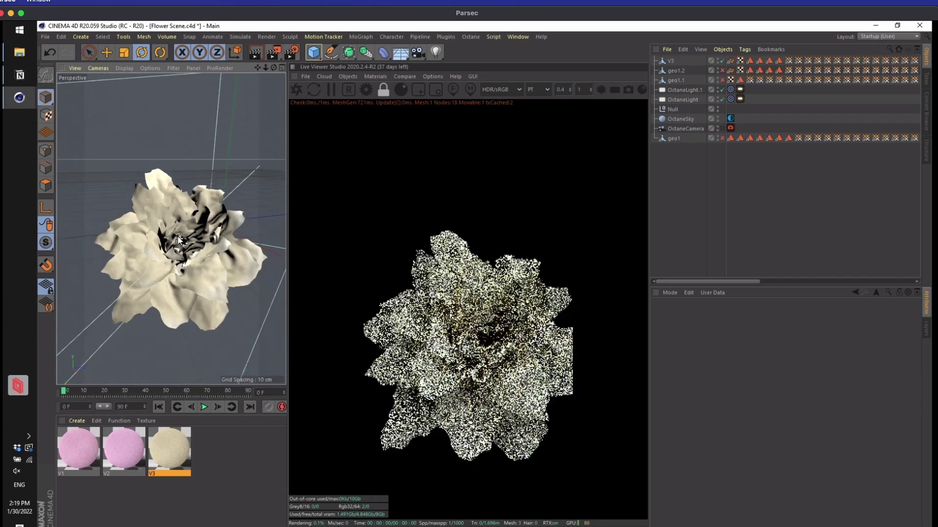